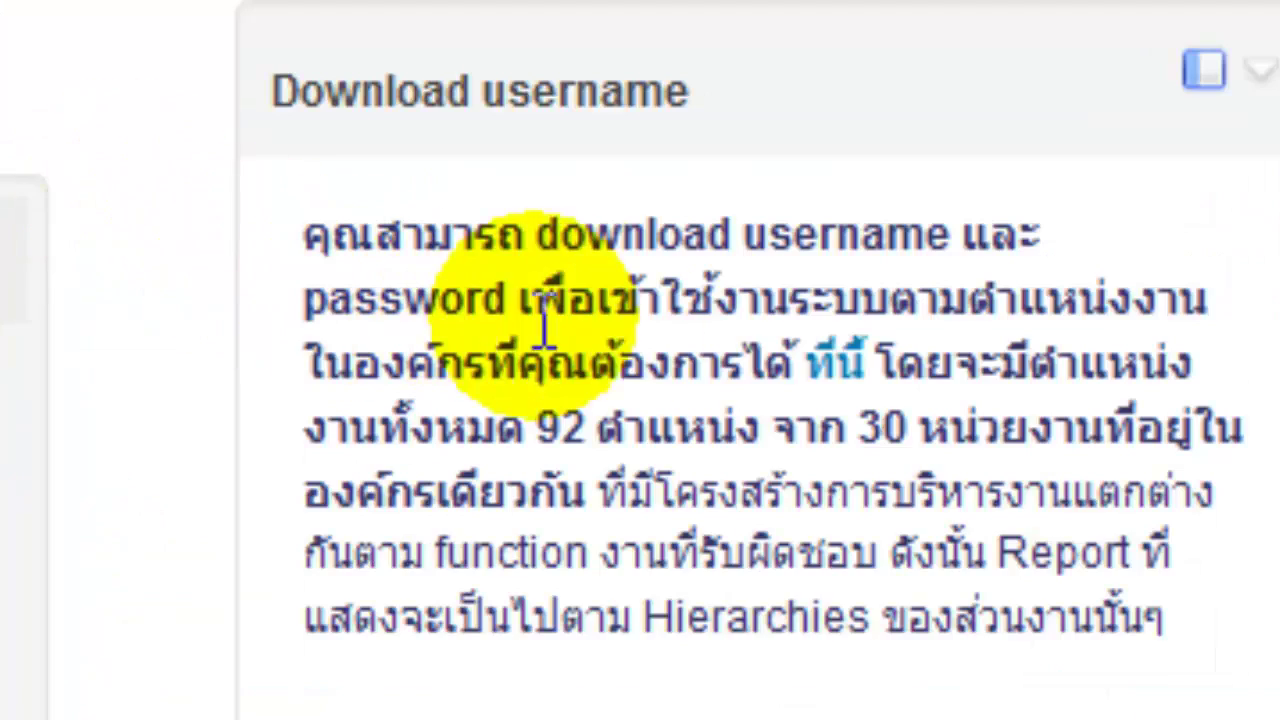
- Download the username list pcapsol_username.xls, open it in Microsoft Office Excel and copy the username for the Buyer position
left_click(835, 362)
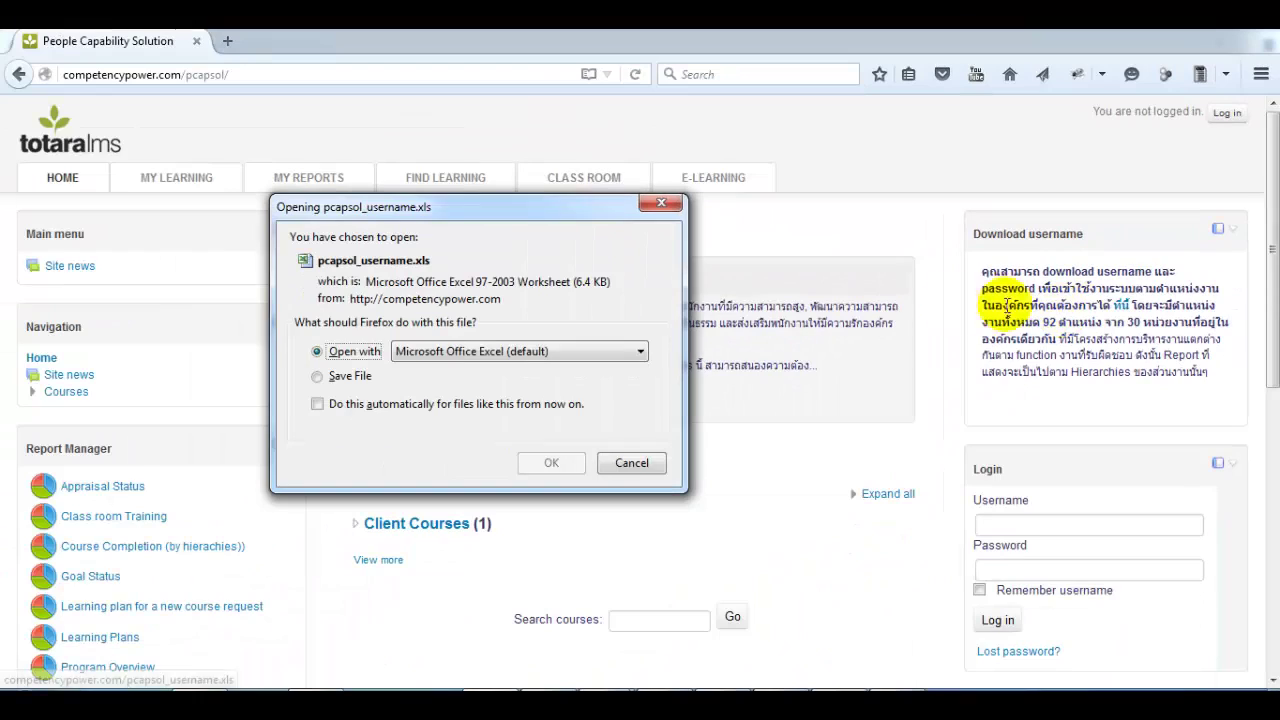
left_click(551, 460)
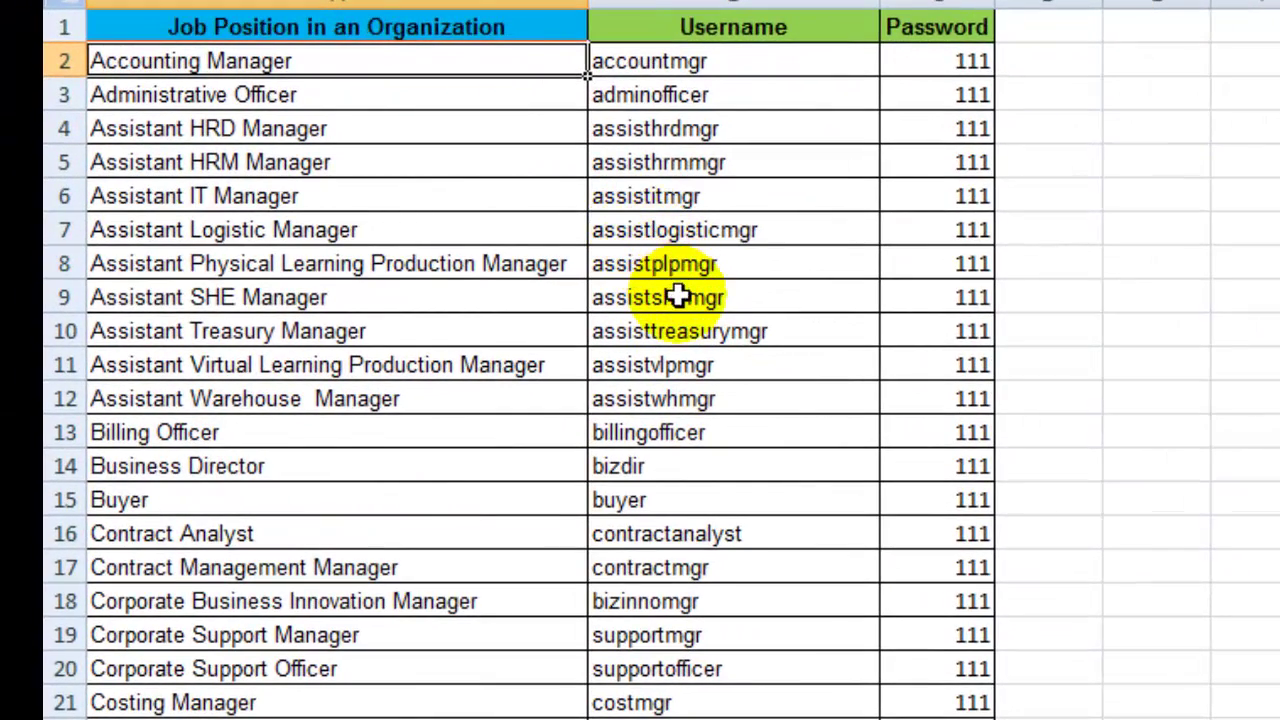
left_click(659, 507)
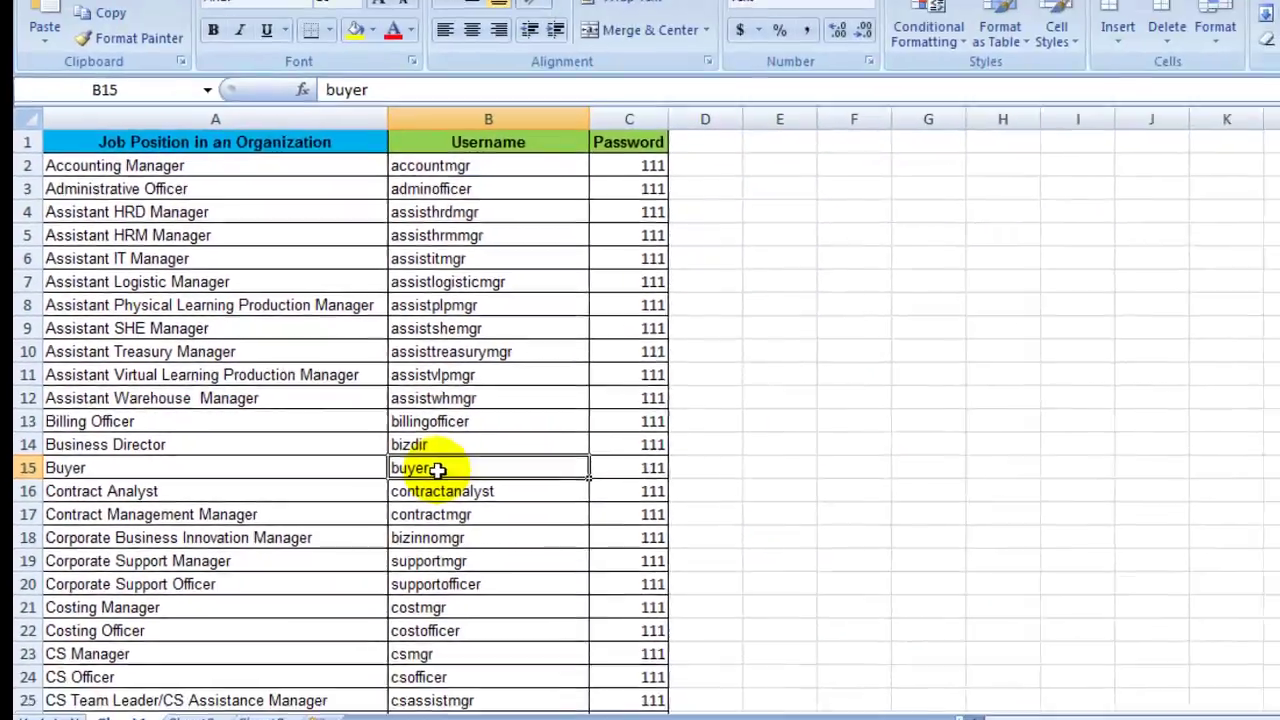
key("ctrl+c")
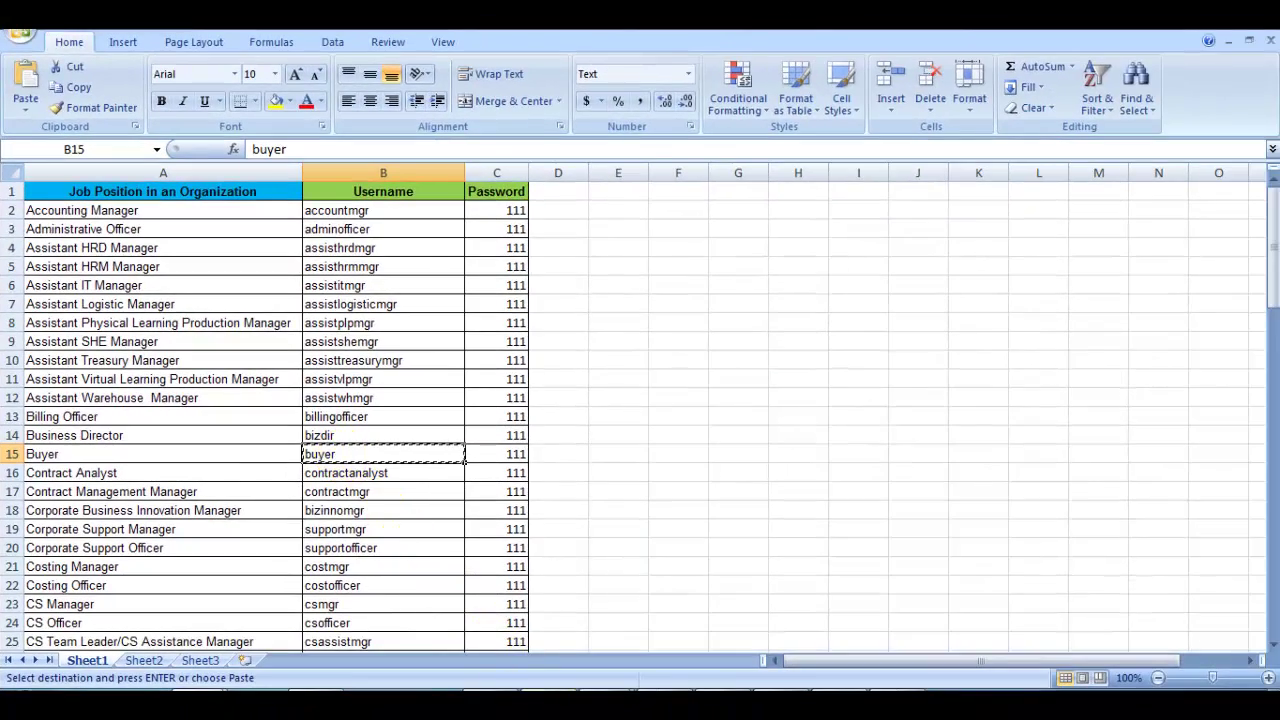
- Switch back to Firefox and log in to the Totara site with the copied username and the account password
key("alt+Tab")
left_click(1000, 527)
key("ctrl+v")
left_click(990, 568)
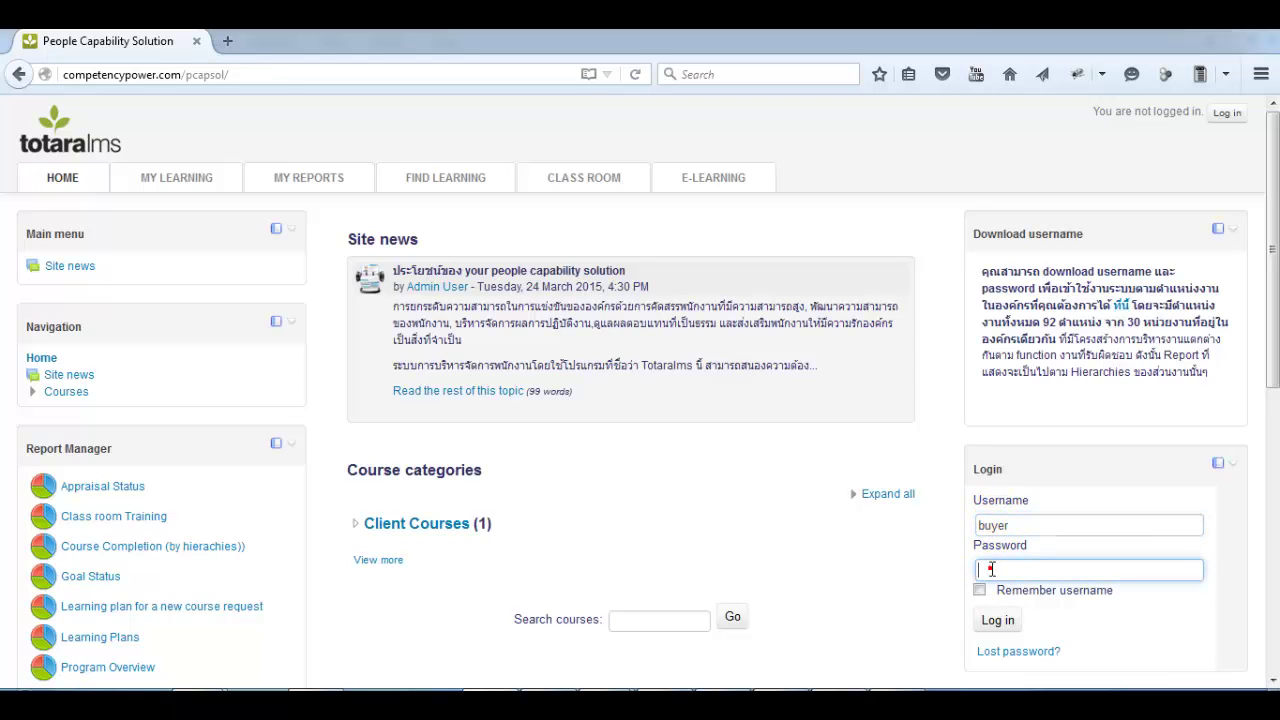
type("•••")
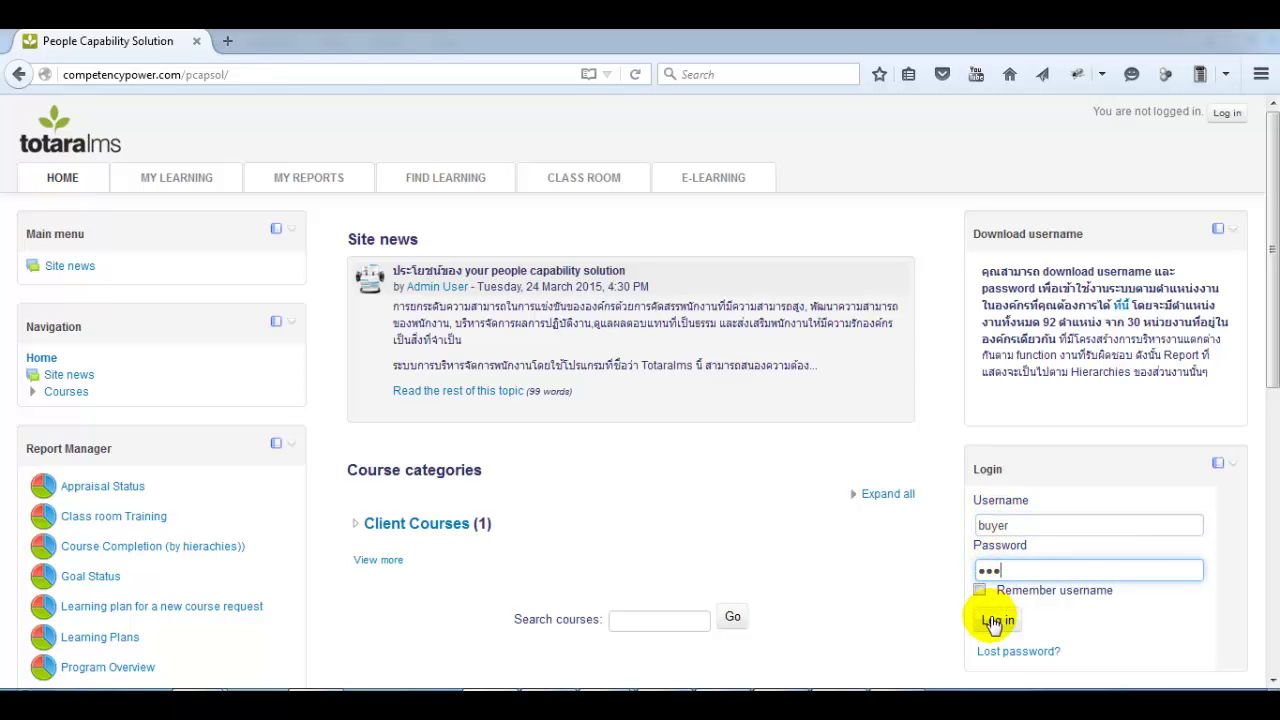
left_click(995, 620)
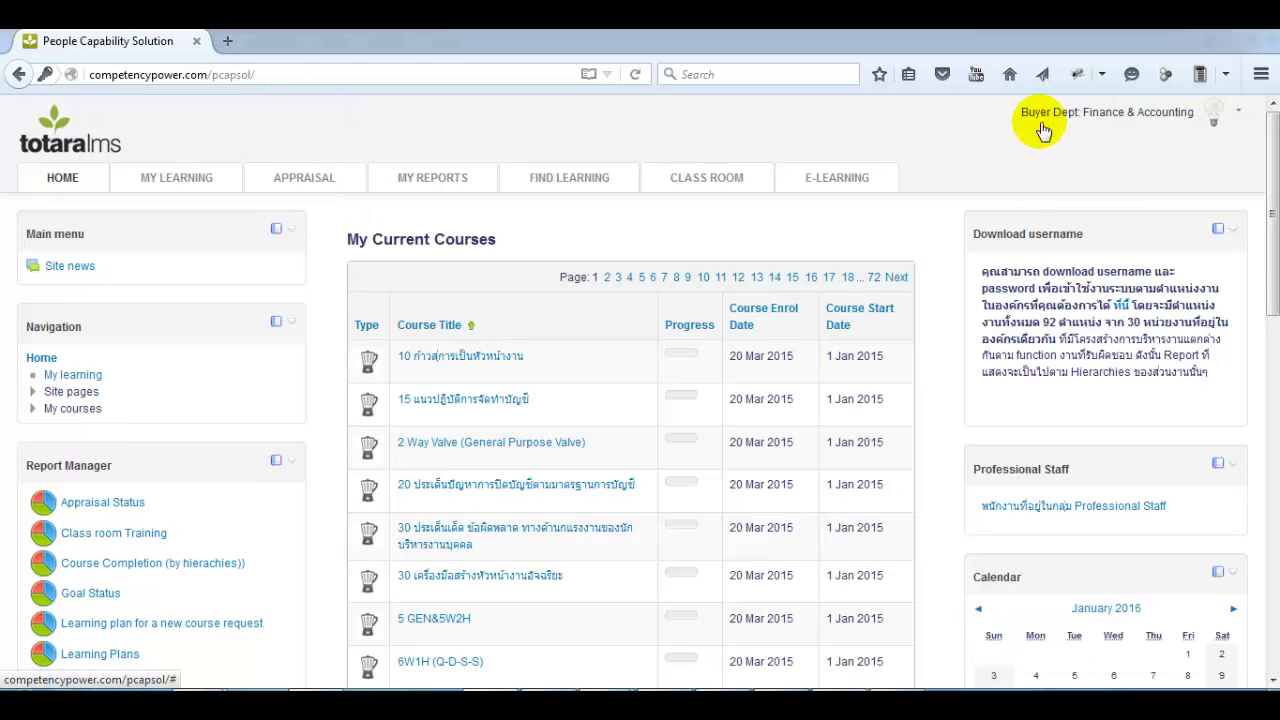
- Open the learner's appraisal "Sample appraisal for staff performance management 2016" and start its Set Up stage
left_click(338, 176)
left_click(333, 191)
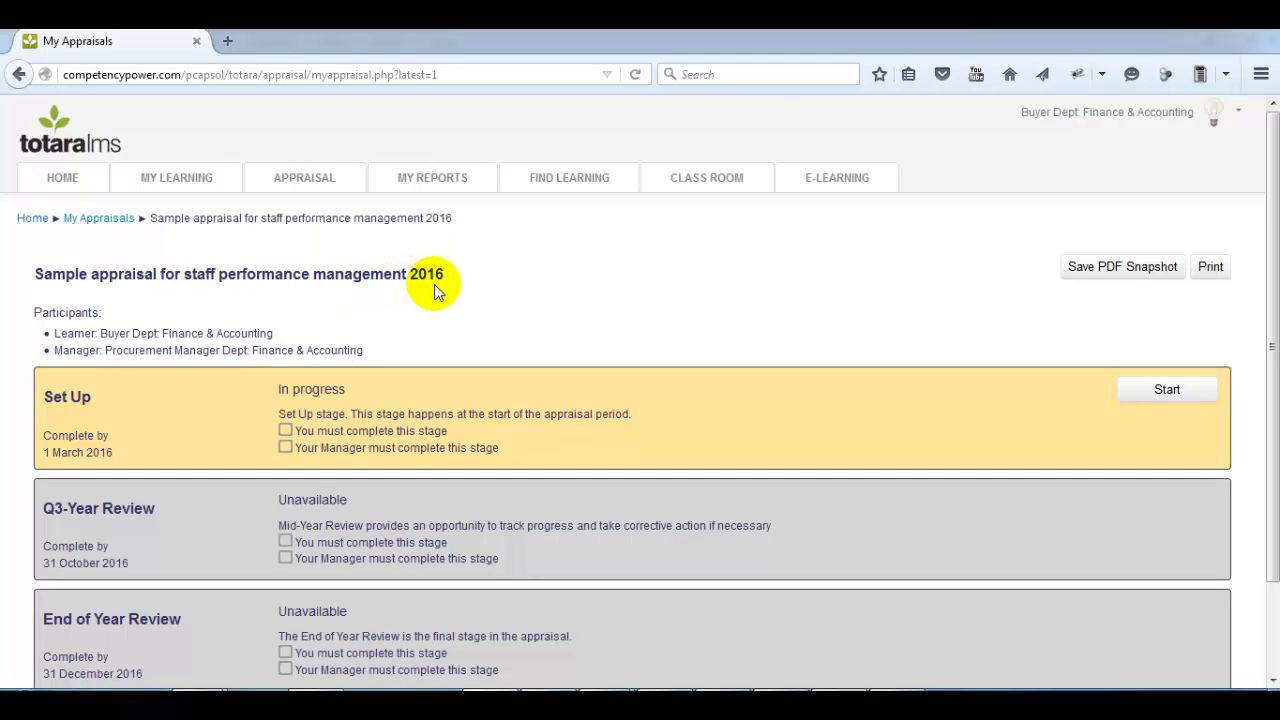
scroll(464, 301, "down", 2)
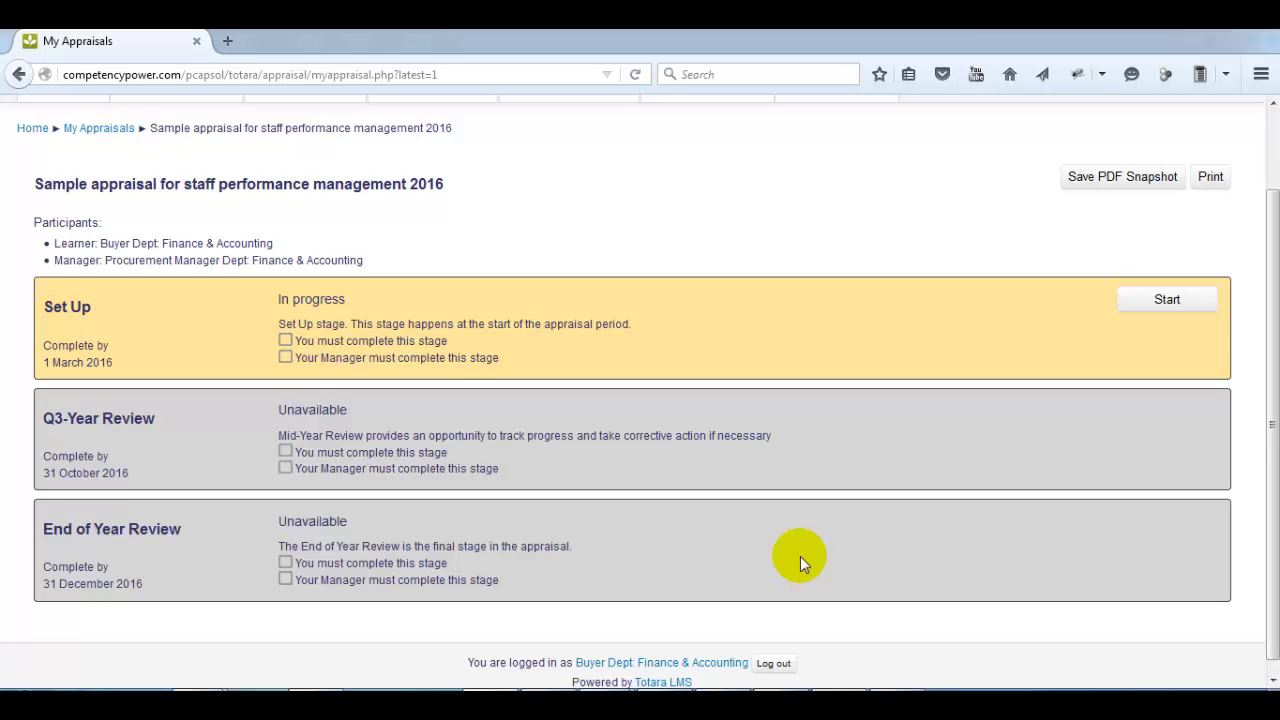
scroll(800, 563, "up", 2)
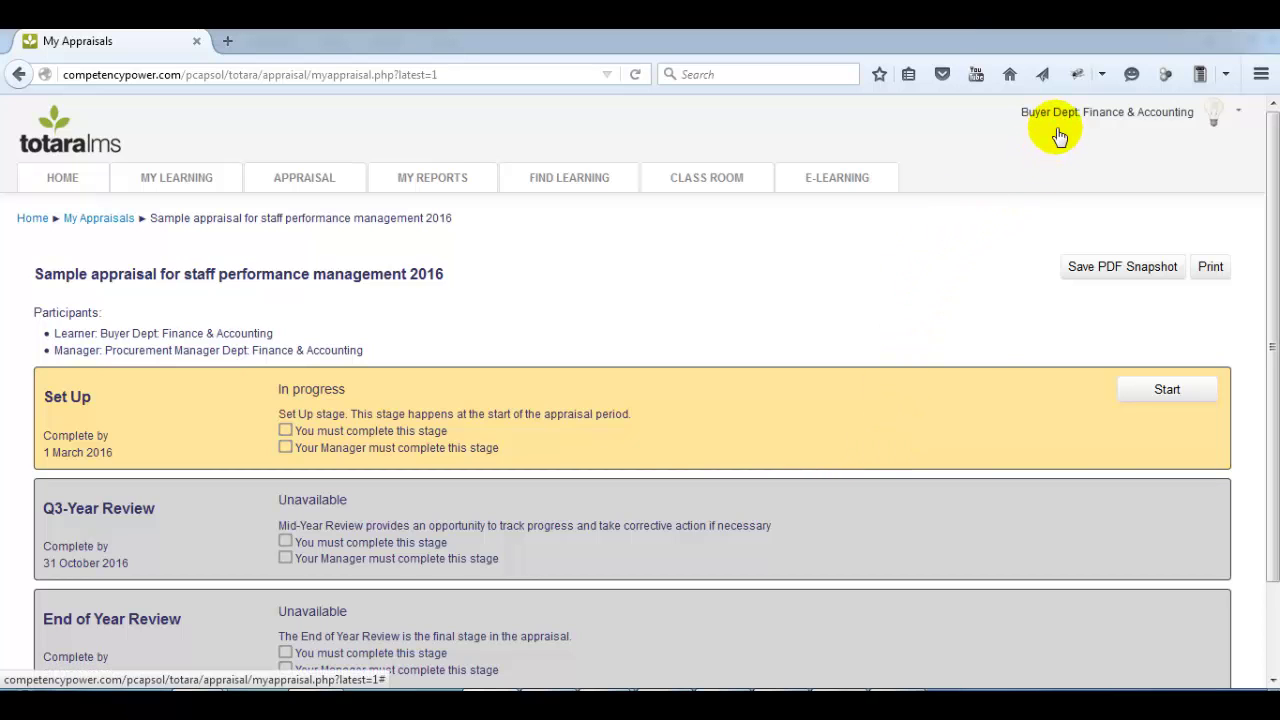
left_click(1162, 396)
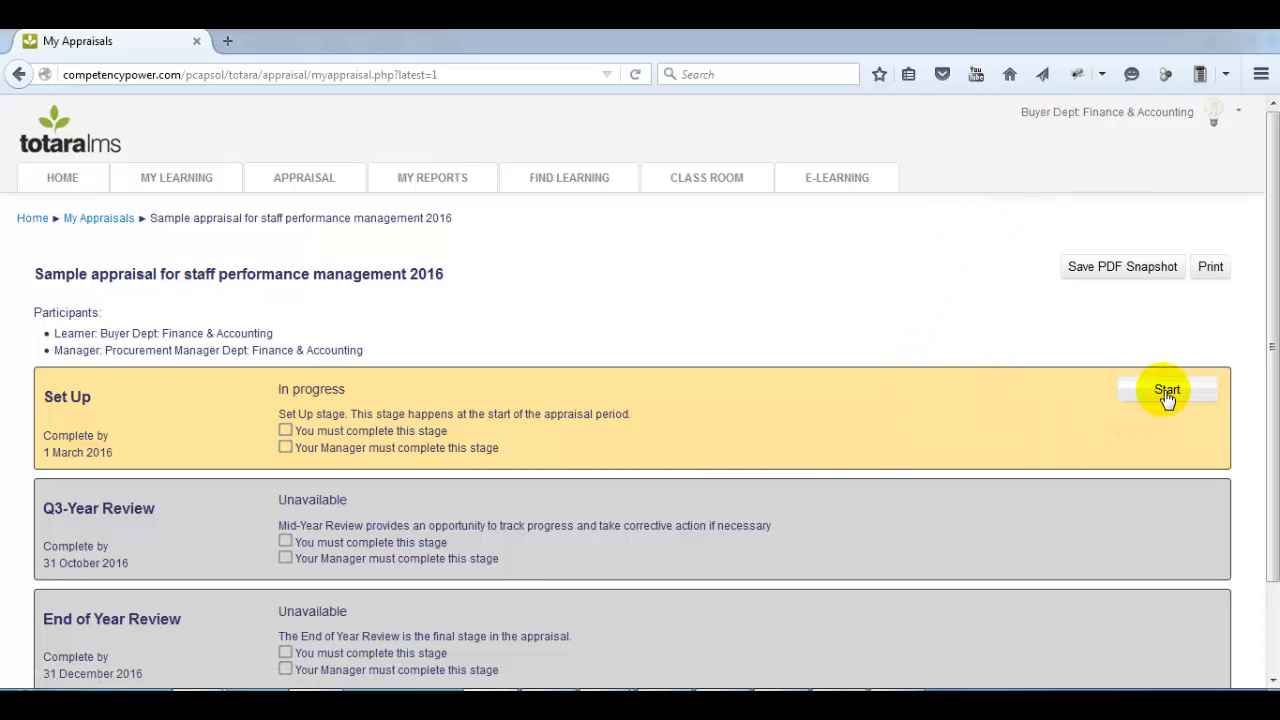
left_click(1160, 392)
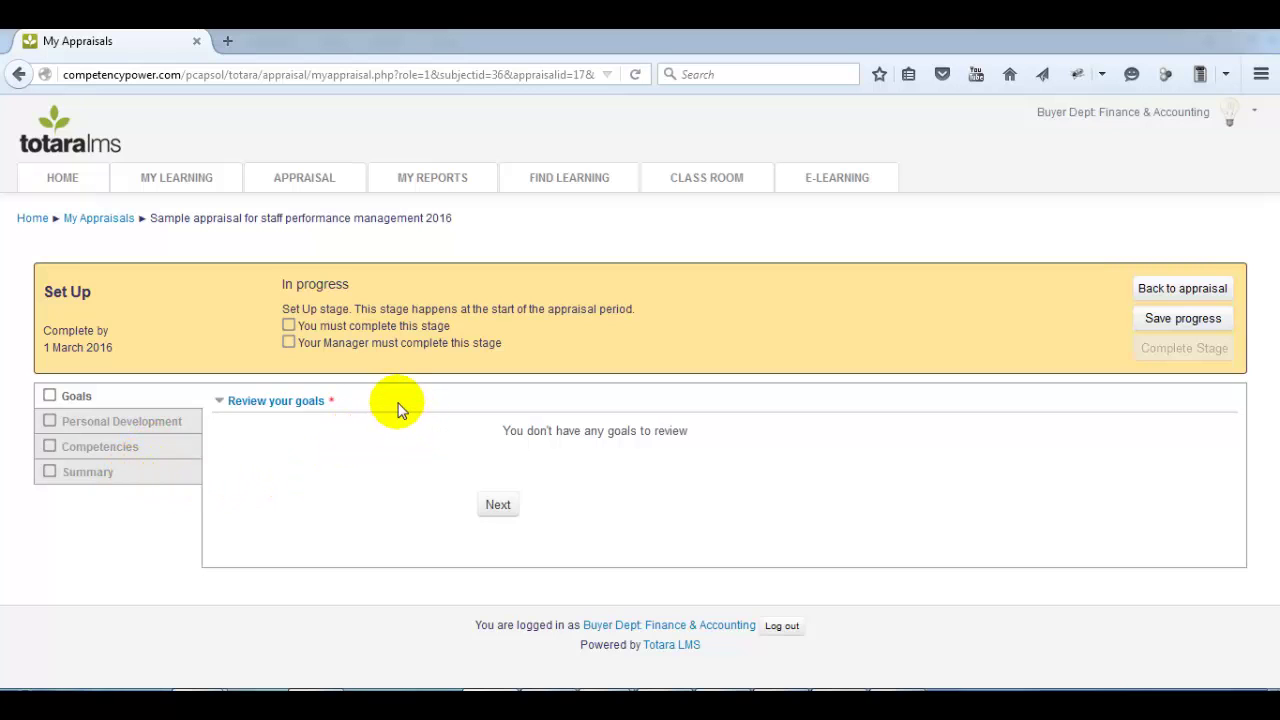
- Continue past the goals review and submit "my personal development plan" as the personal development answer
left_click(501, 512)
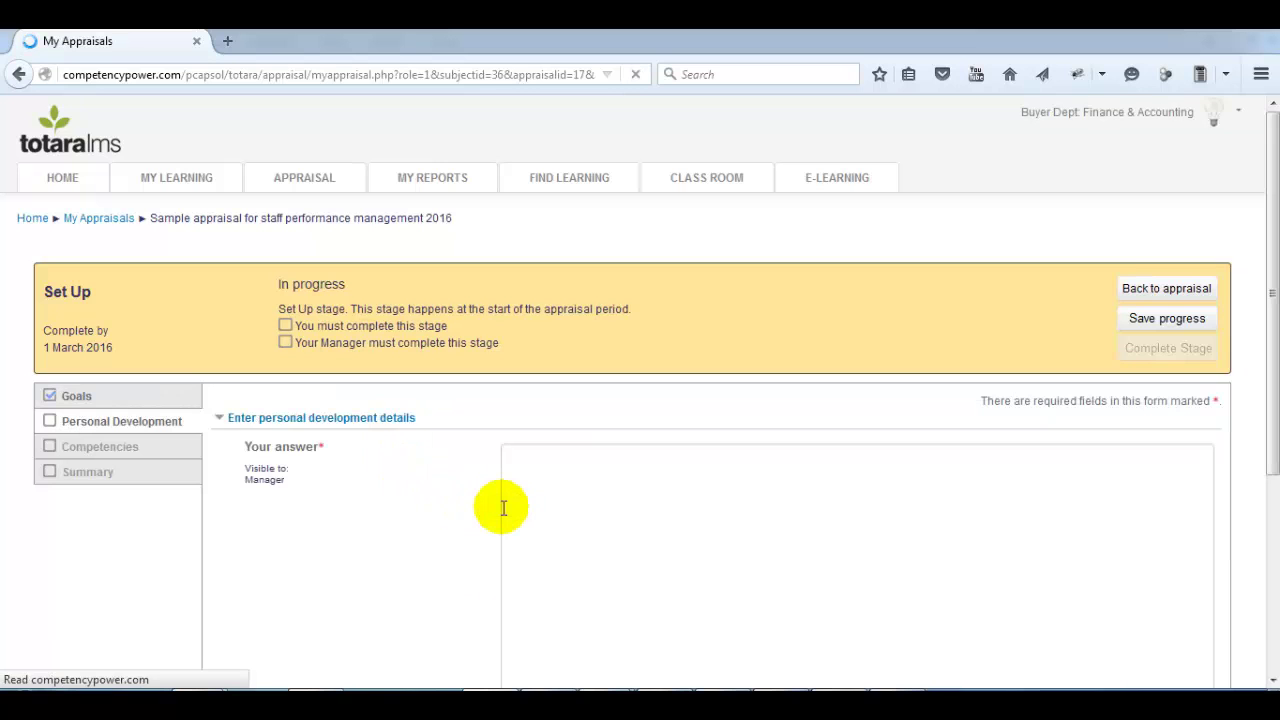
scroll(502, 507, "down", 3)
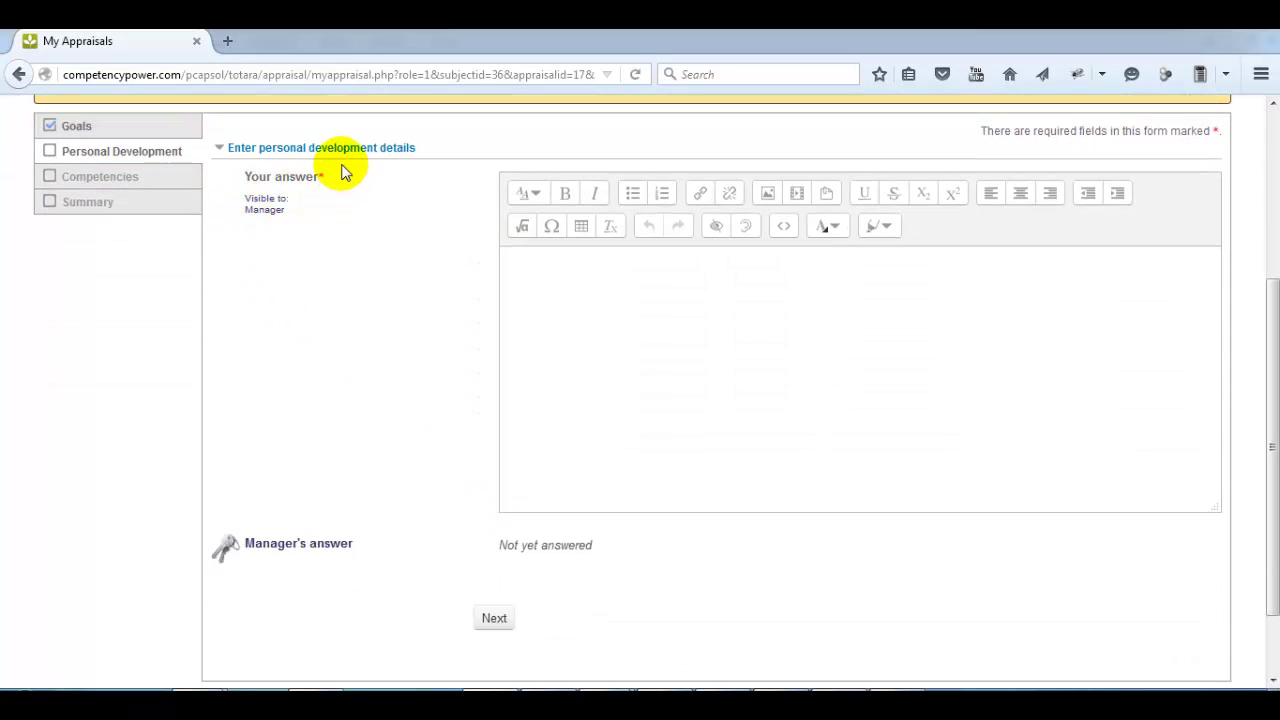
left_click(536, 281)
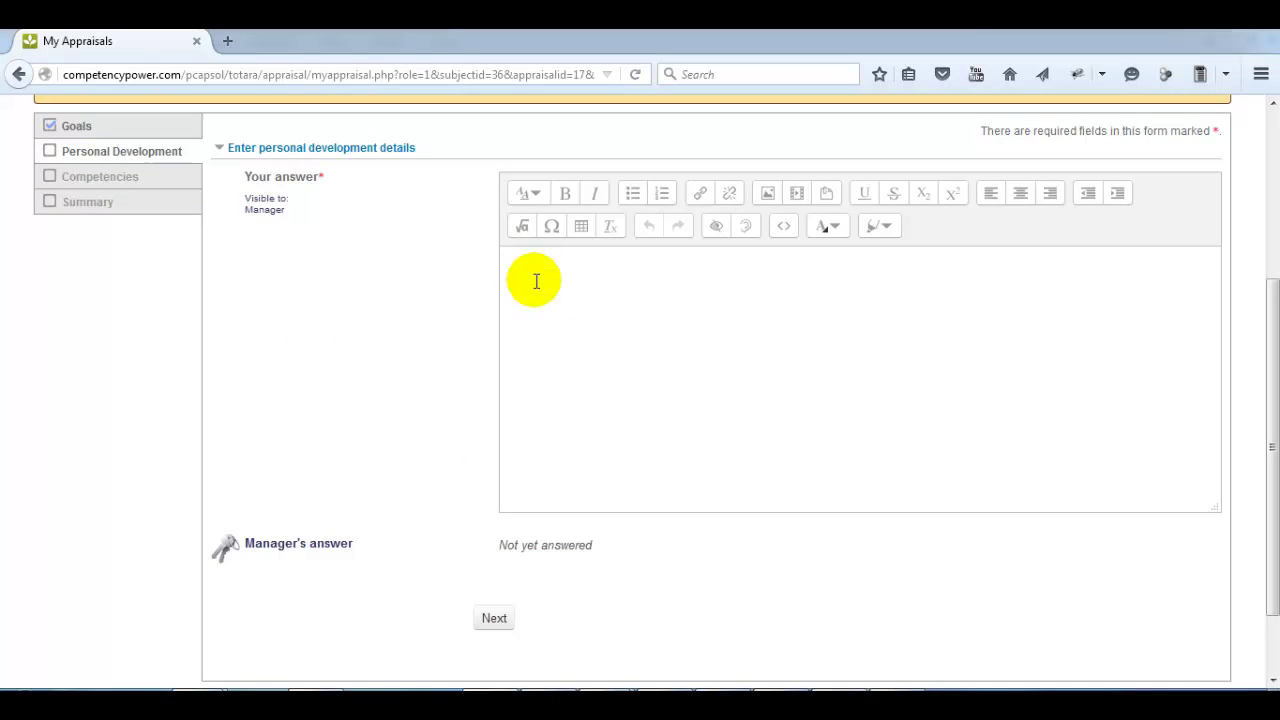
type("my personal development plan")
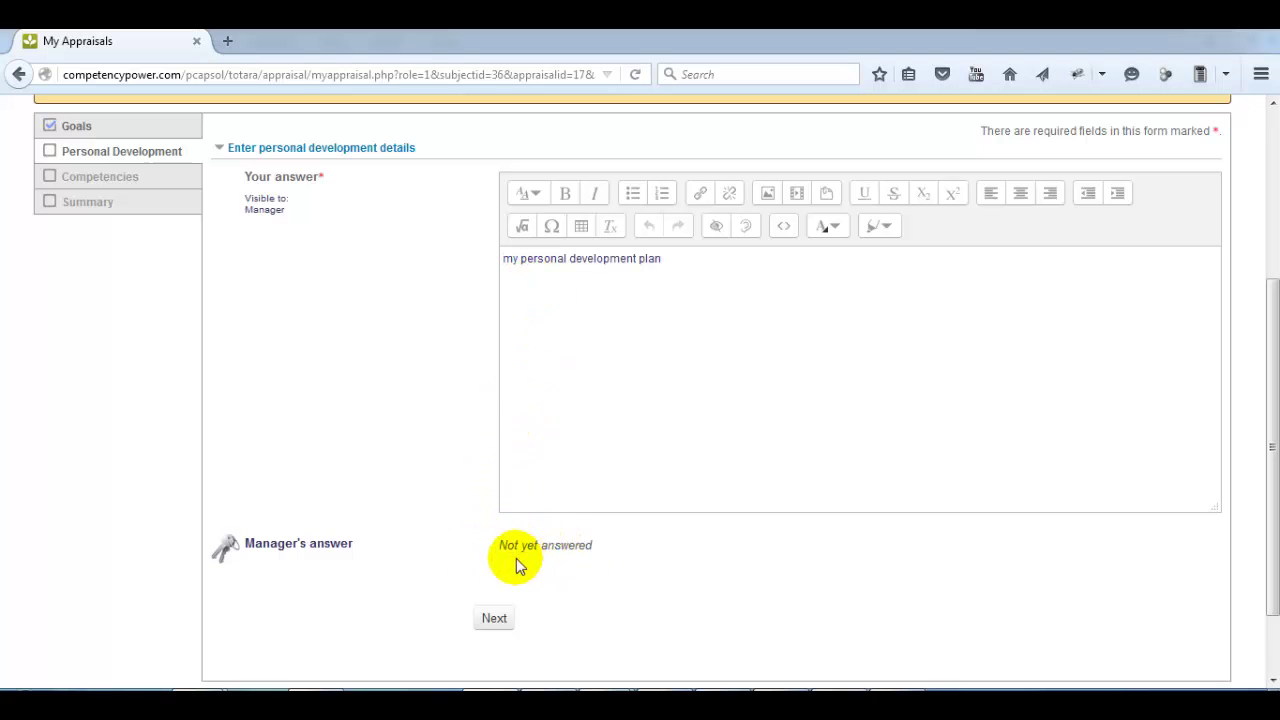
left_click(494, 618)
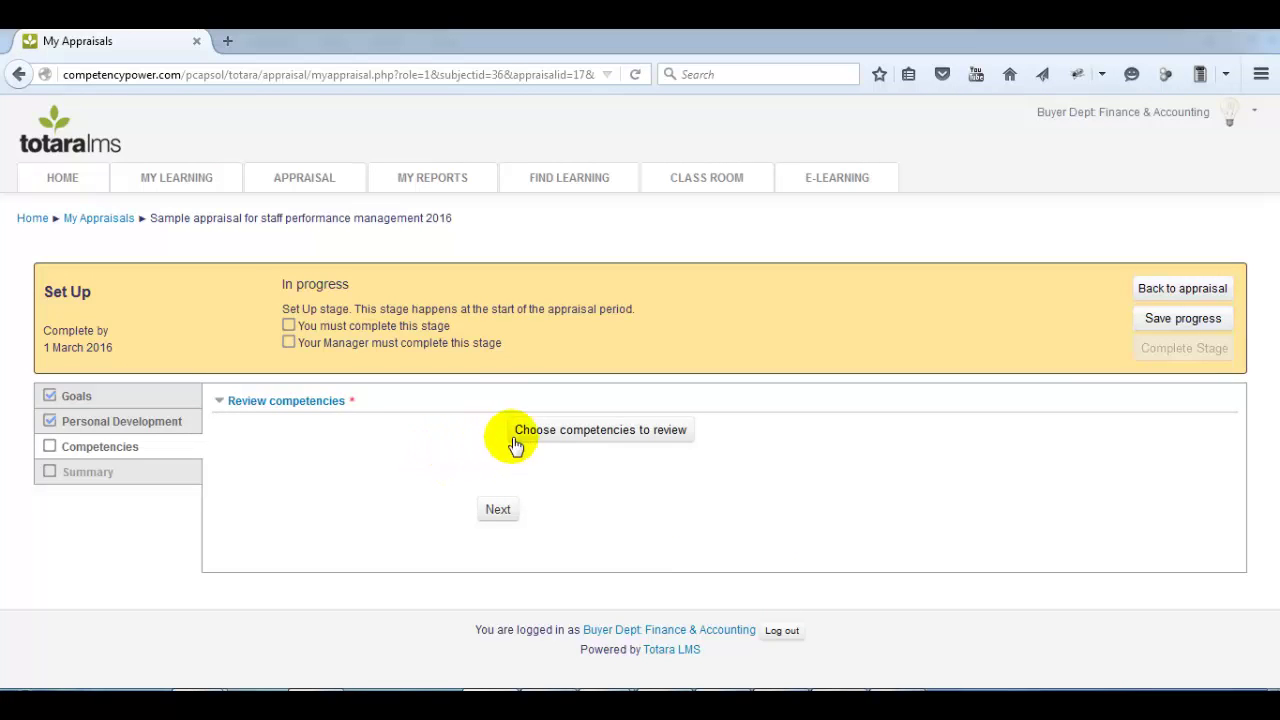
- Add the competency การพัฒนาความสามารถของพนักงาน to the competencies to review and save the selection
left_click(566, 437)
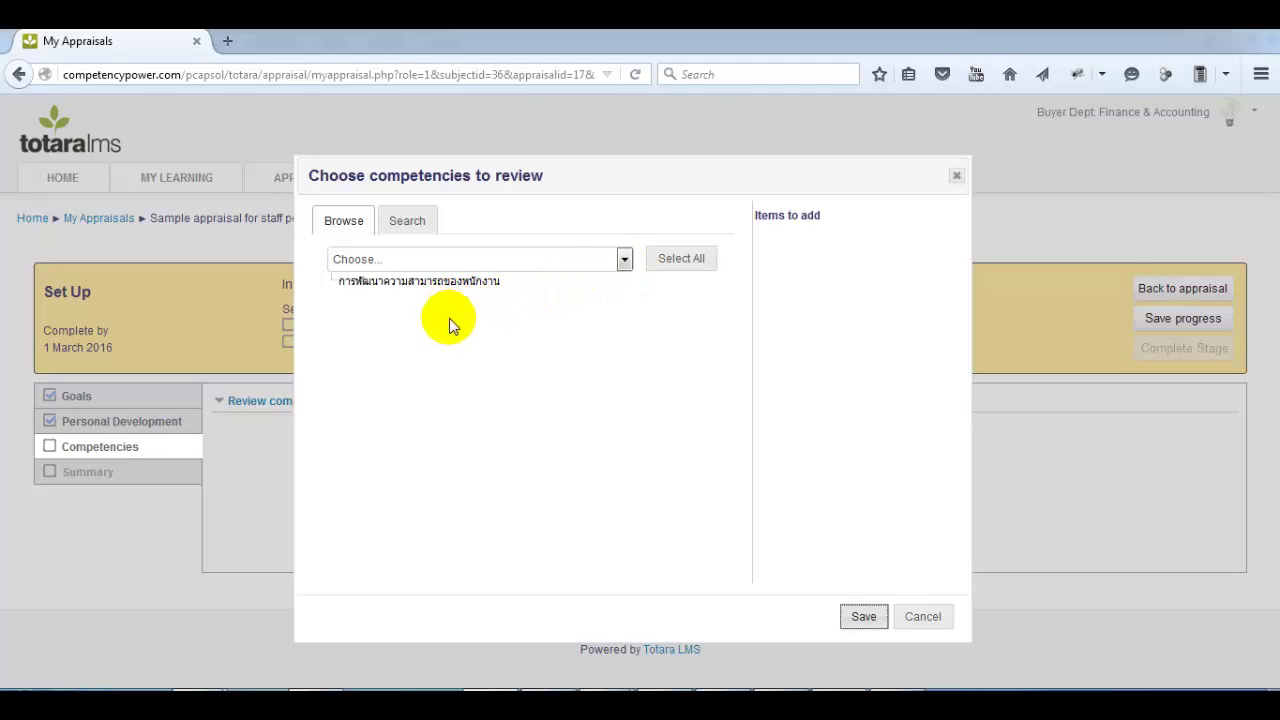
left_click(624, 260)
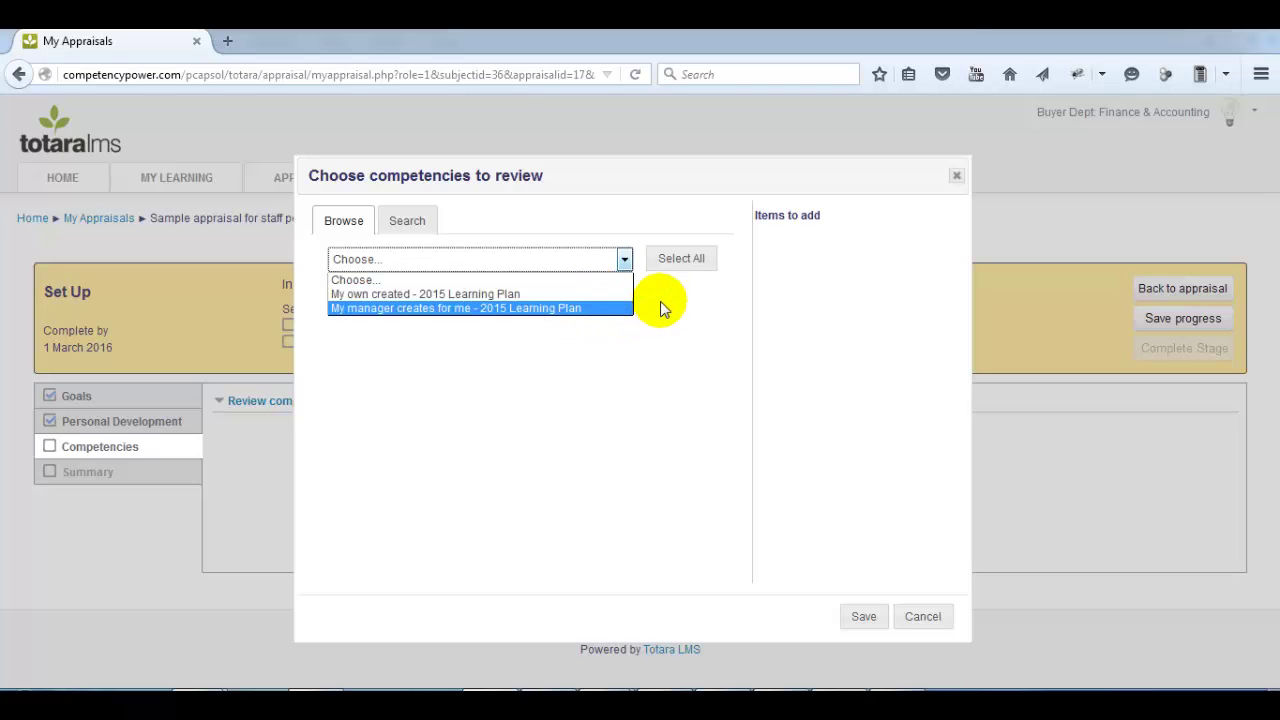
left_click(645, 284)
left_click(480, 281)
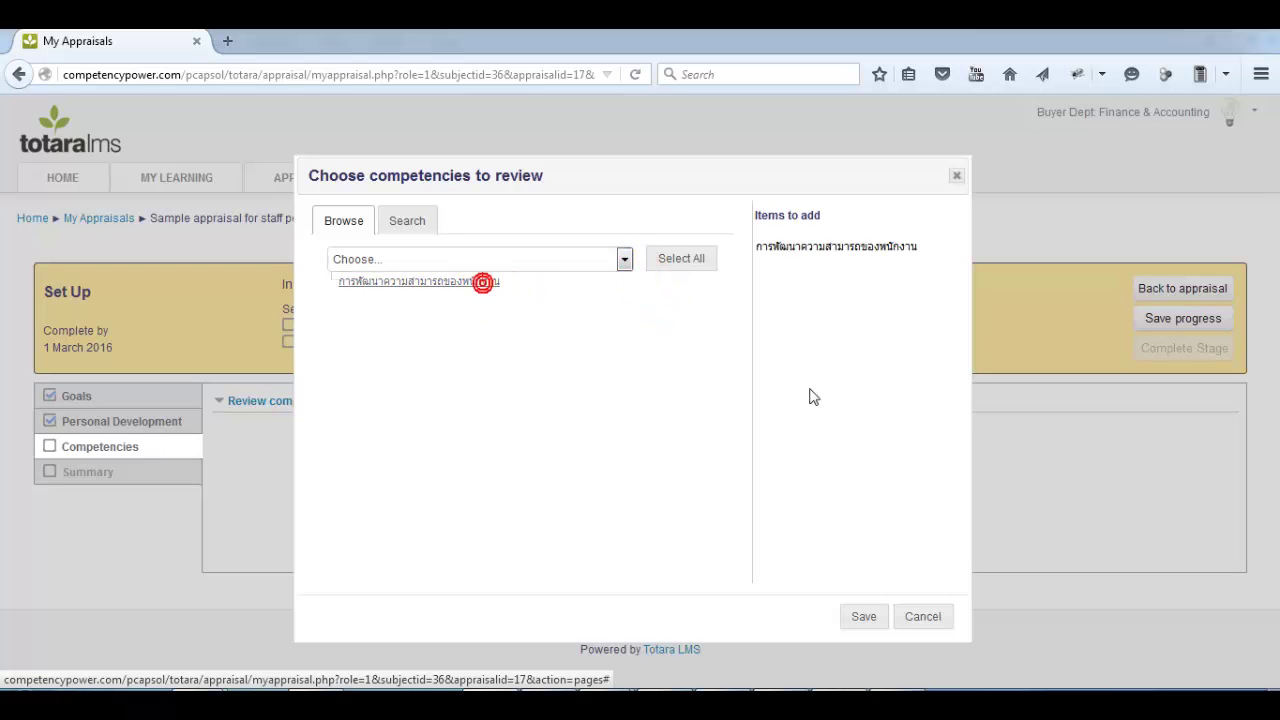
left_click(861, 614)
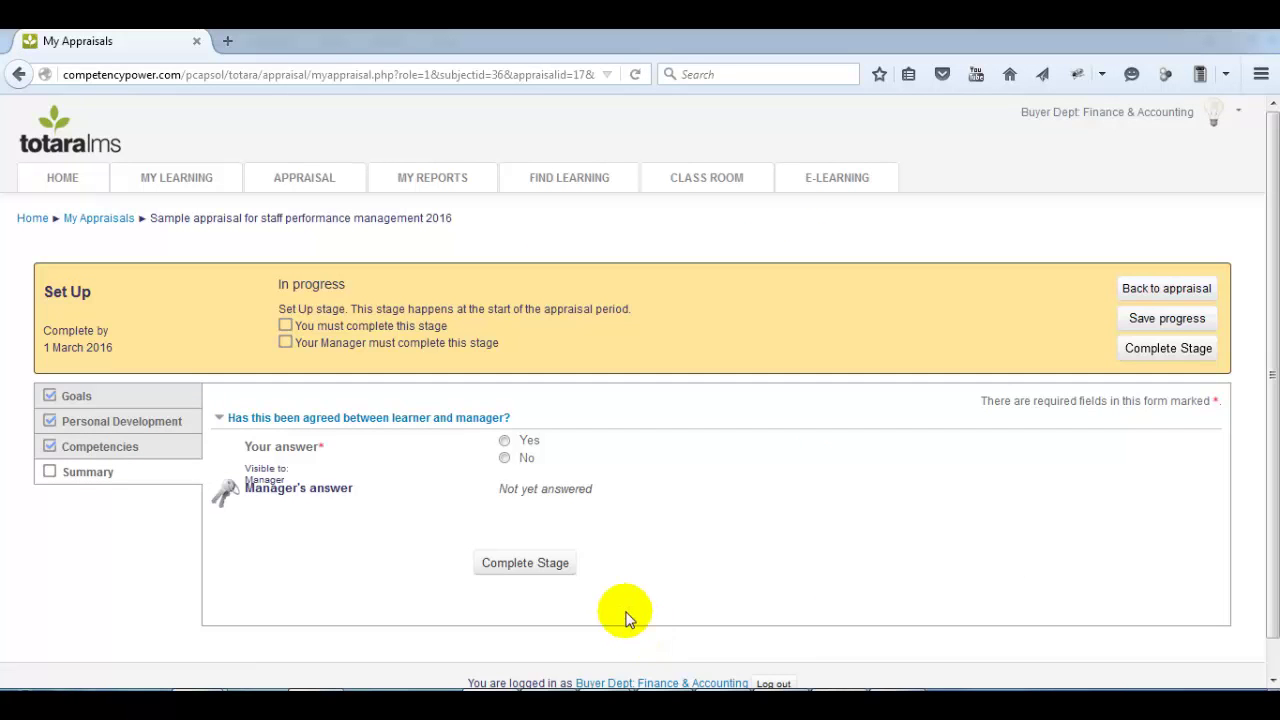
- Answer Yes to the question about agreement between learner and manager, and complete the learner's Set Up stage
left_click(504, 440)
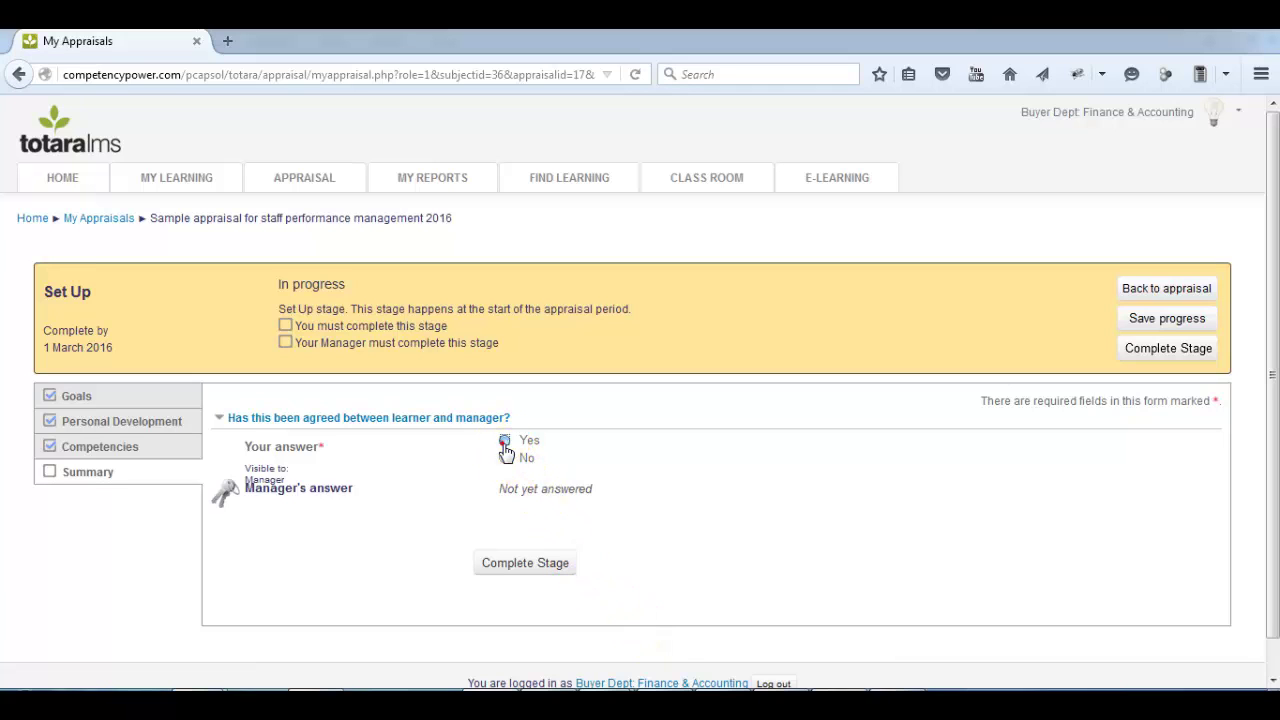
left_click(533, 571)
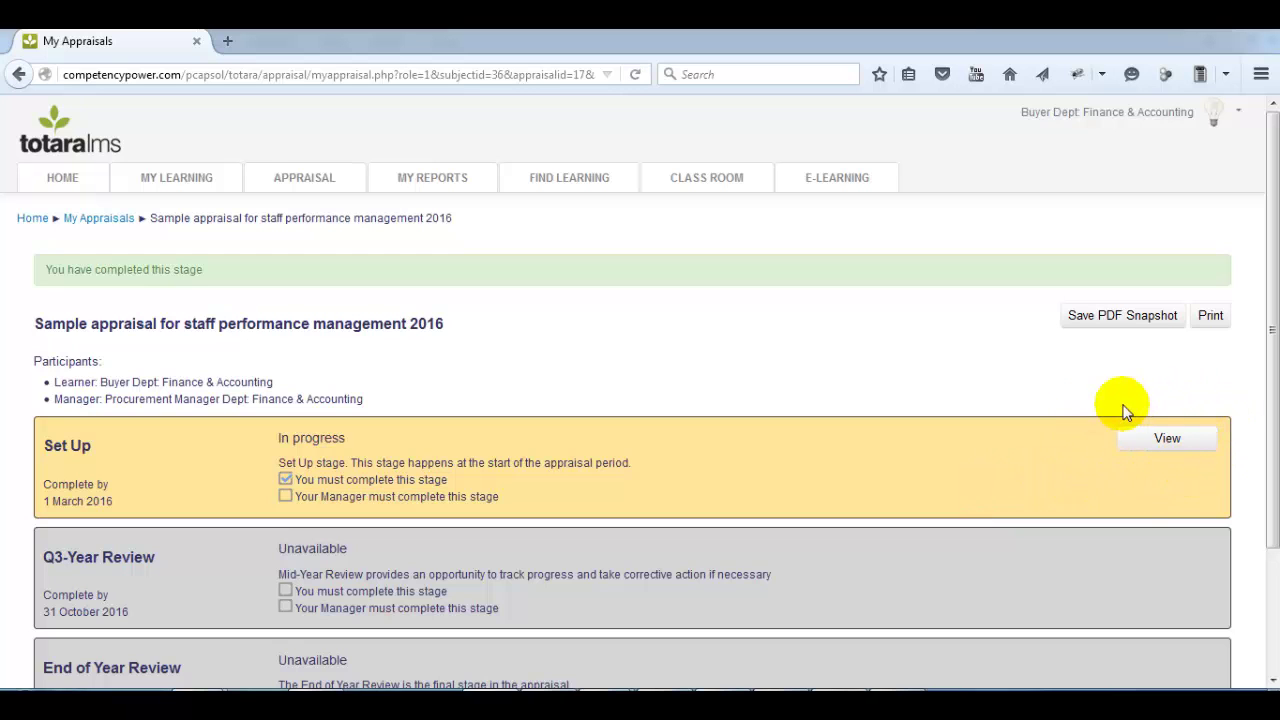
scroll(1071, 462, "down", 2)
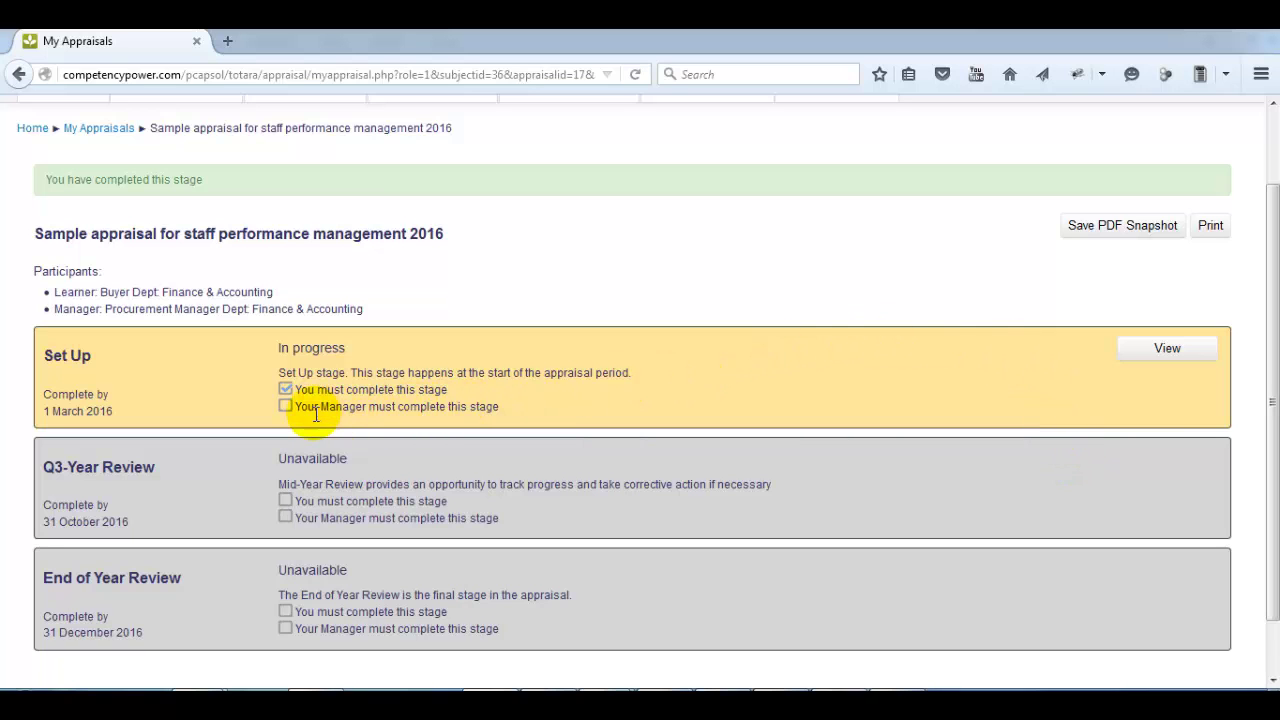
scroll(648, 410, "up", 2)
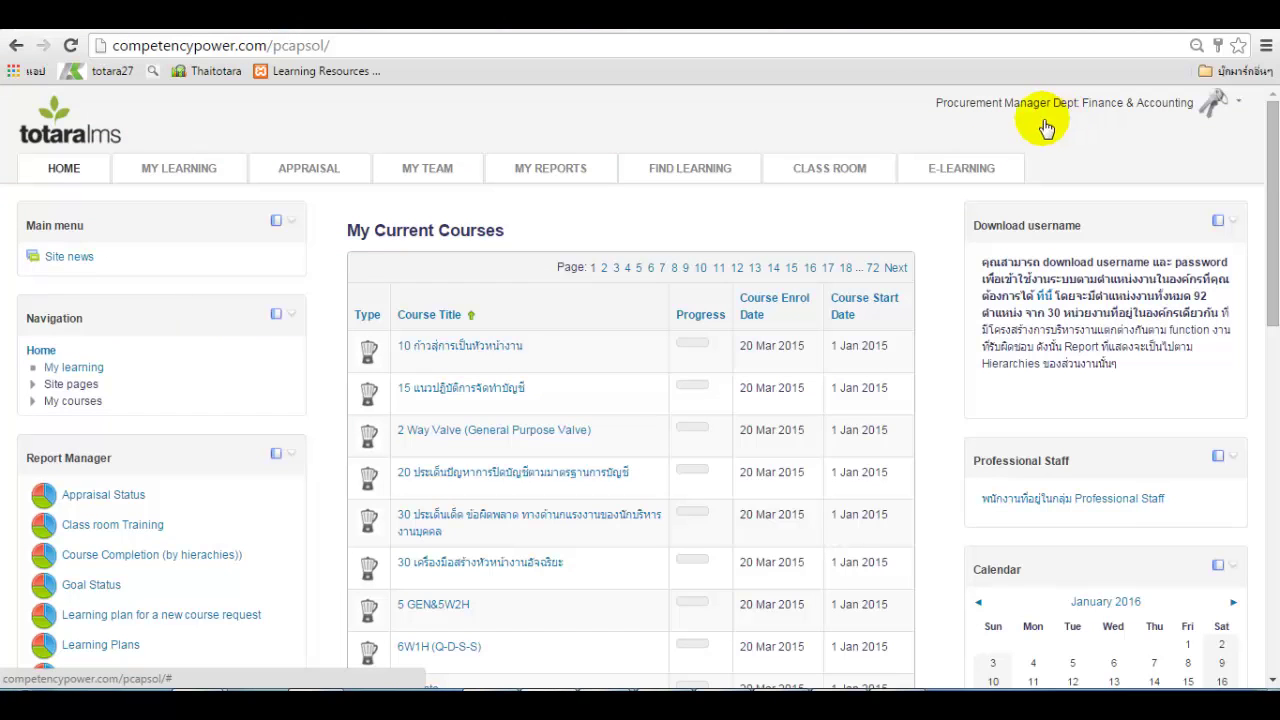
- As the Procurement Manager, open the Buyer team member's 2016 sample appraisal and start its Set Up stage
left_click(452, 171)
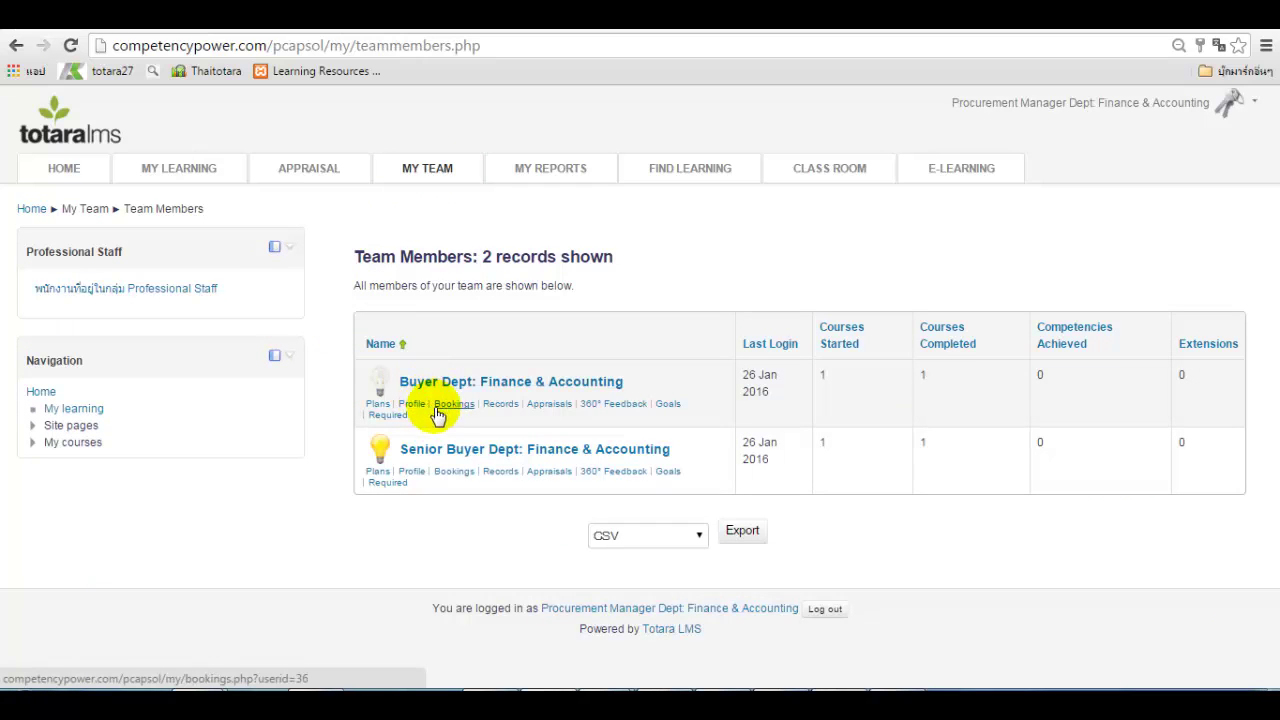
left_click(550, 405)
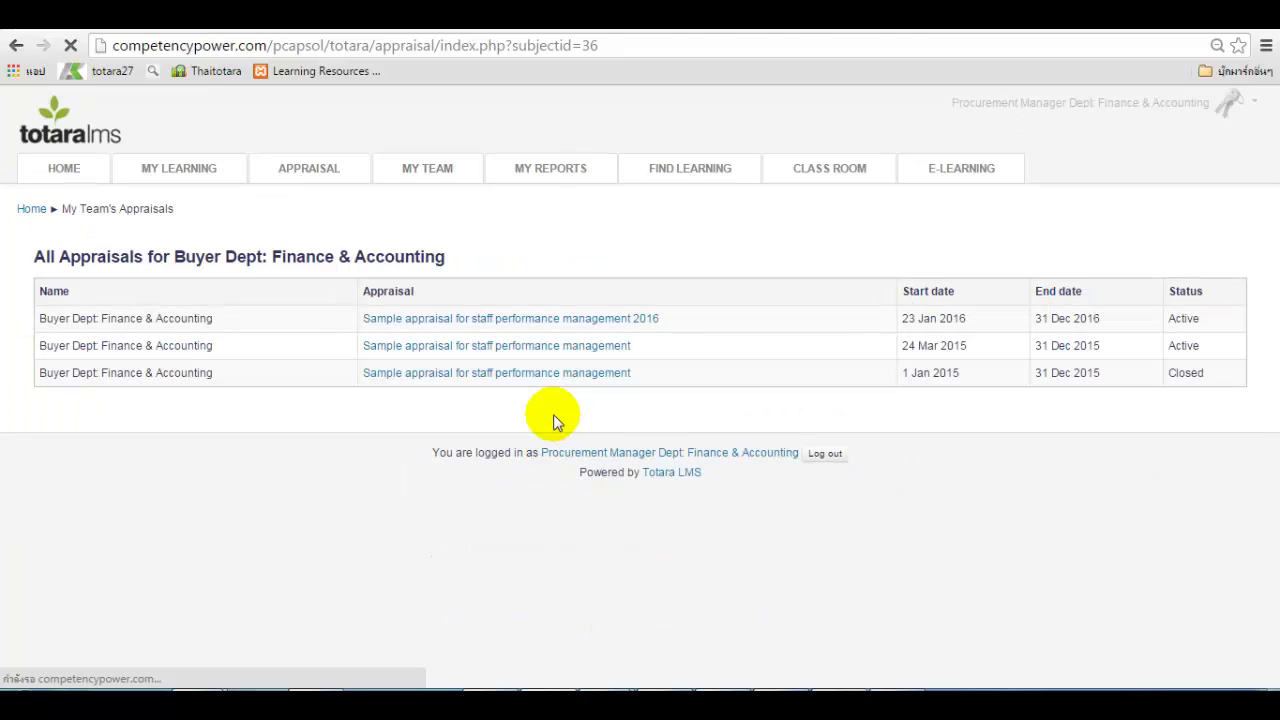
left_click(652, 318)
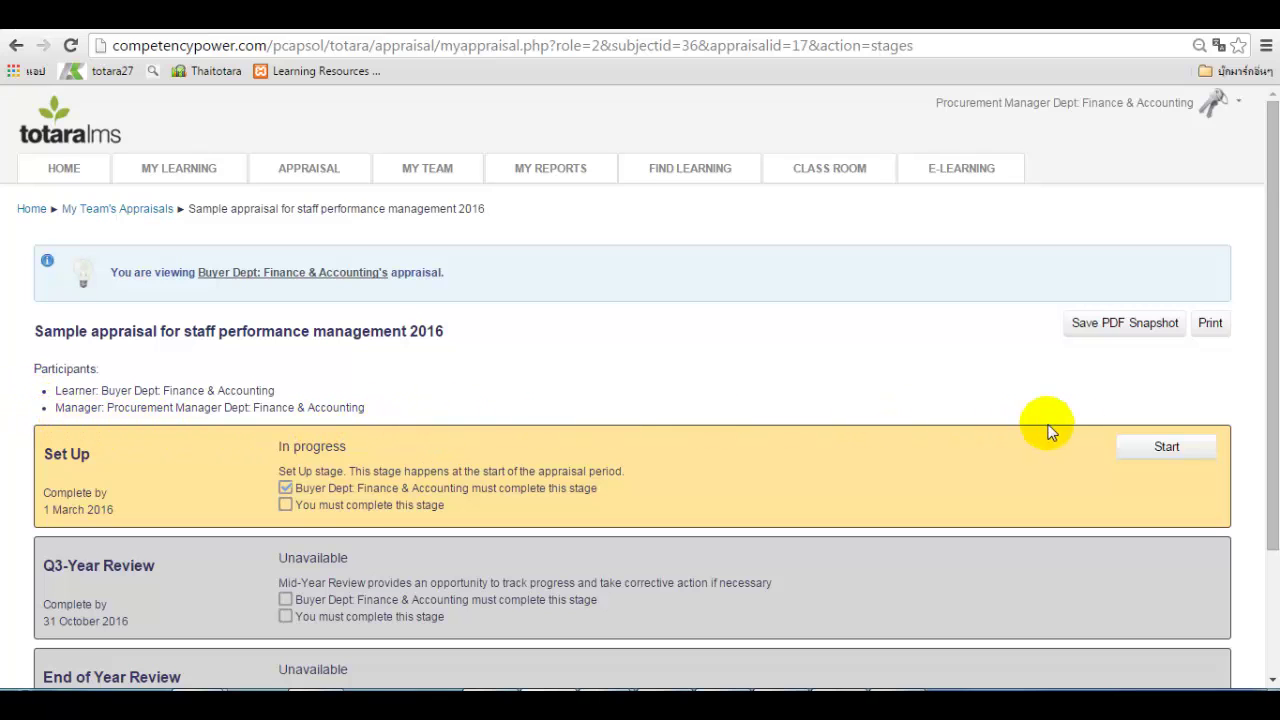
left_click(1150, 447)
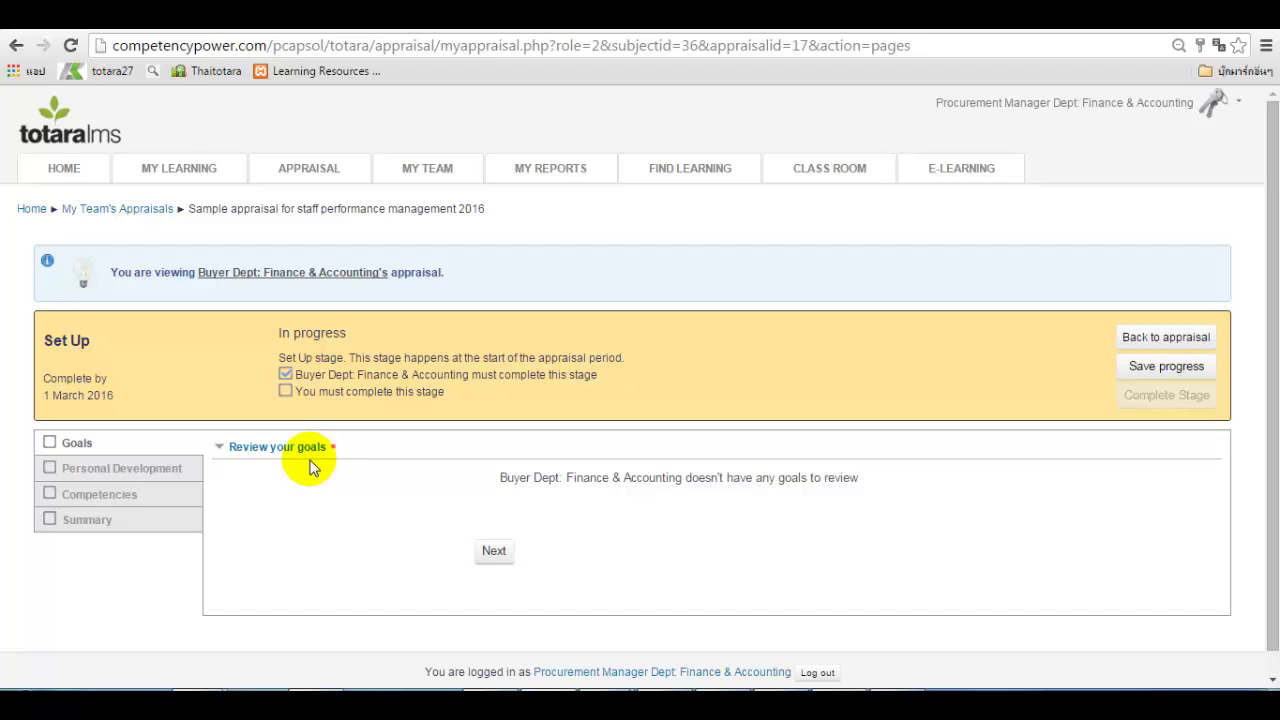
- Continue past the goals review and submit "good person" as the manager's personal development answer
left_click(496, 556)
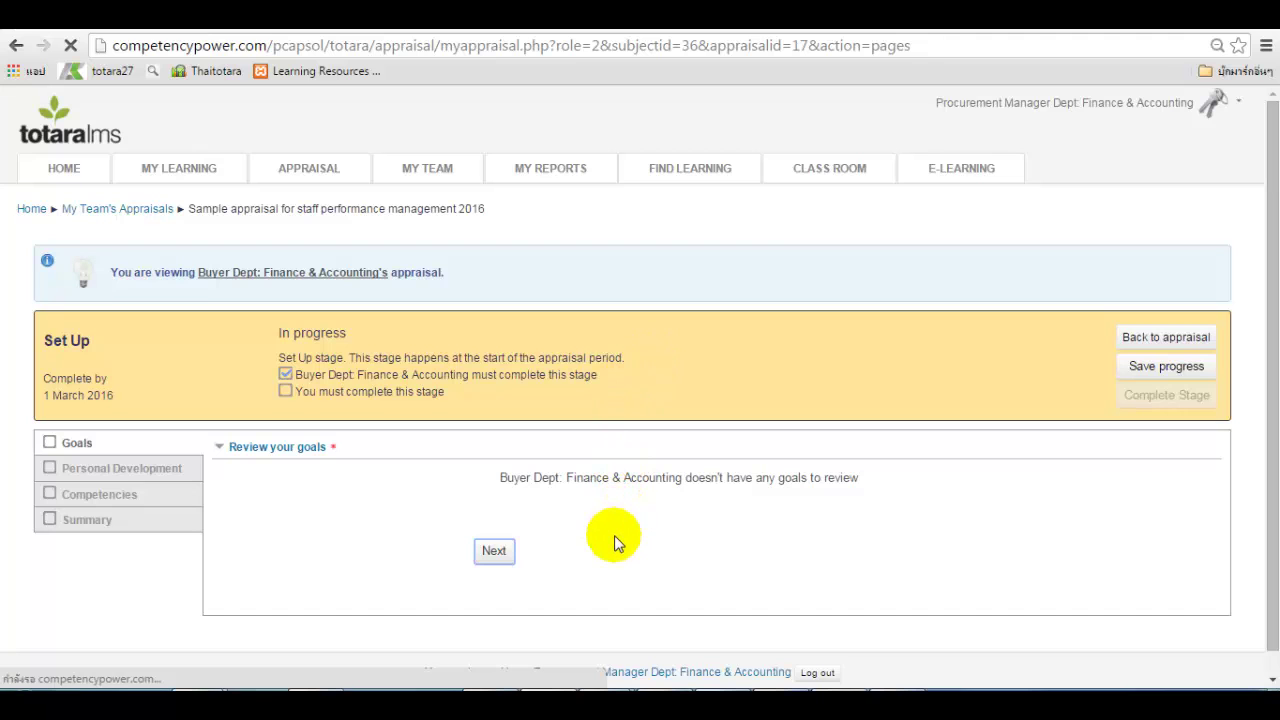
scroll(614, 535, "down", 3)
left_click(547, 304)
type("aaaaaaaa")
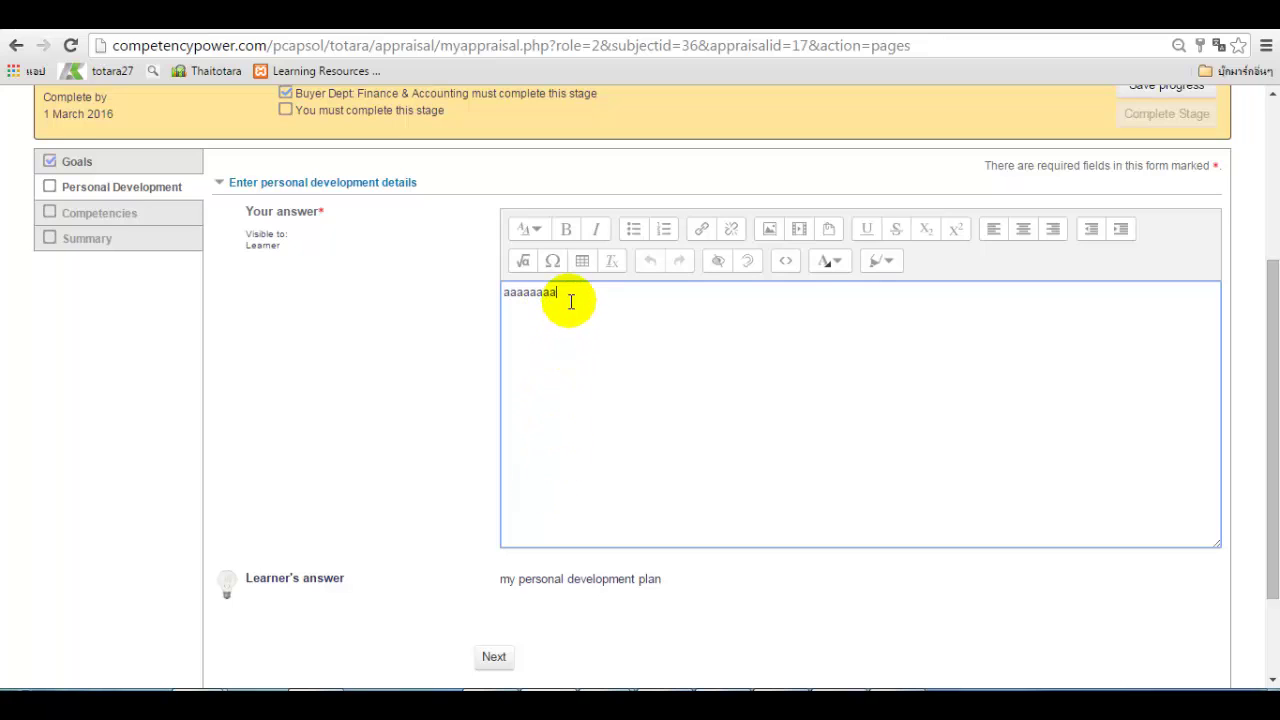
key("ctrl+a")
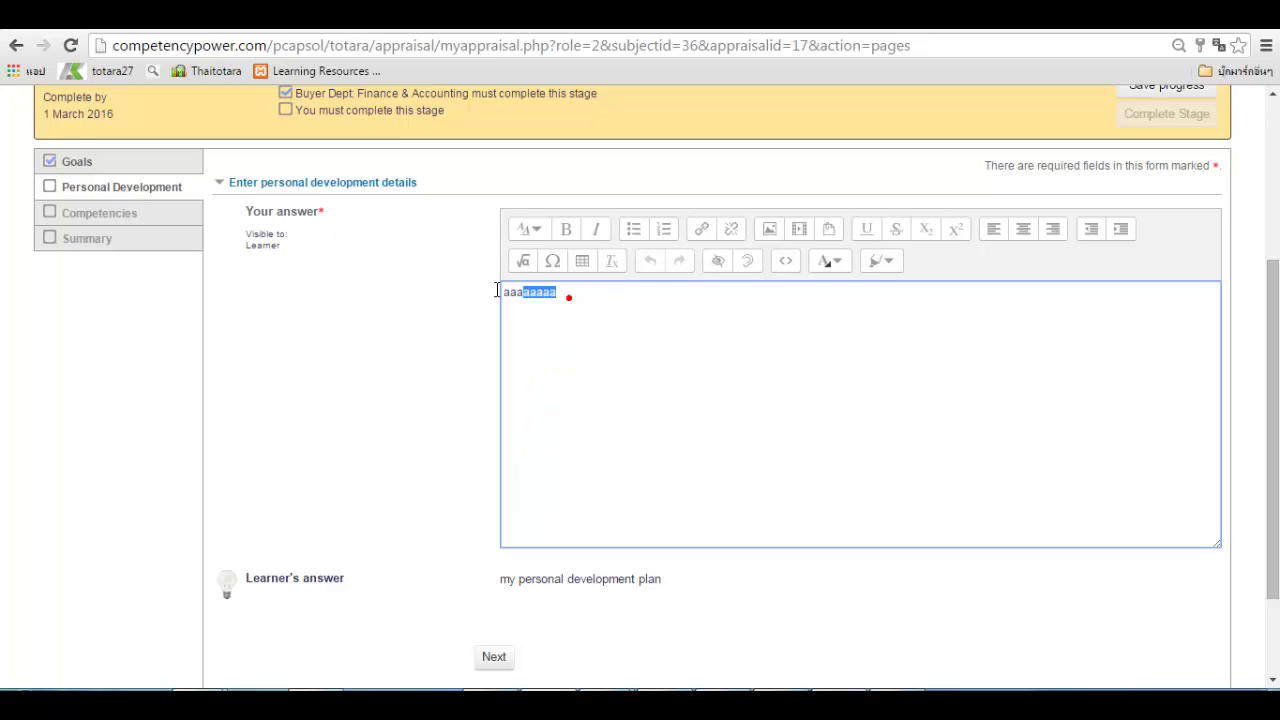
type("goo")
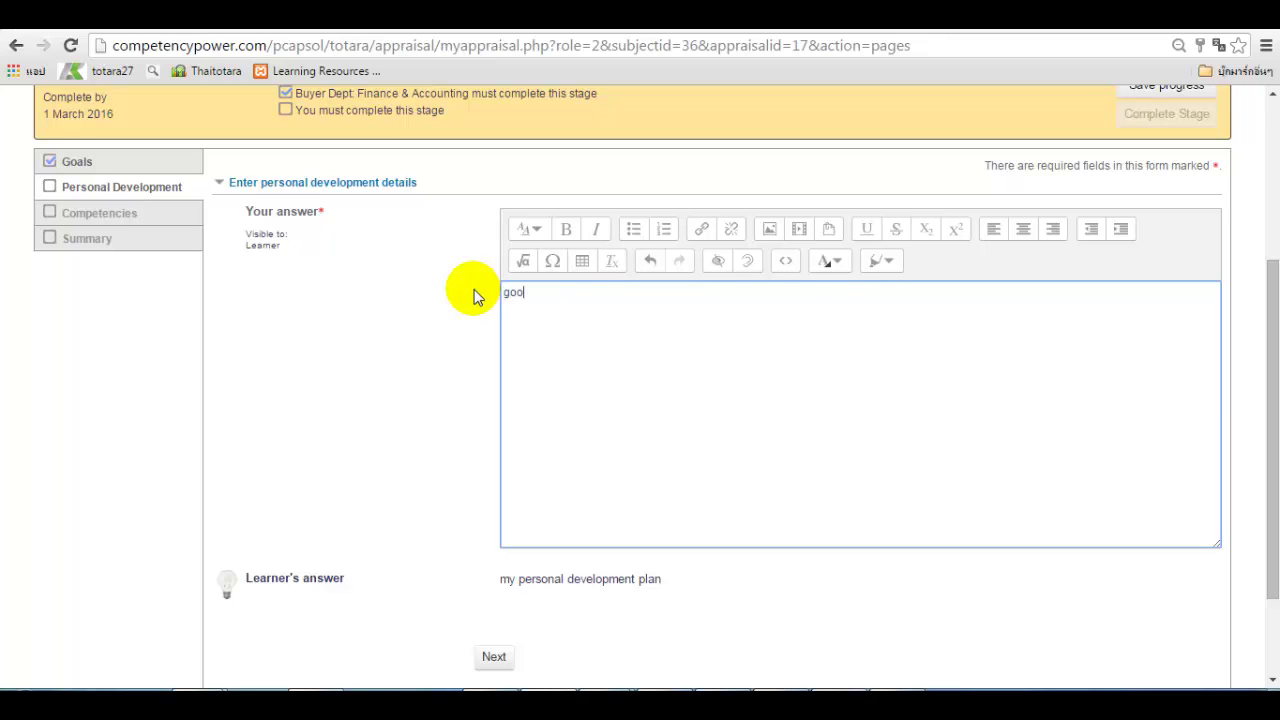
type("d person")
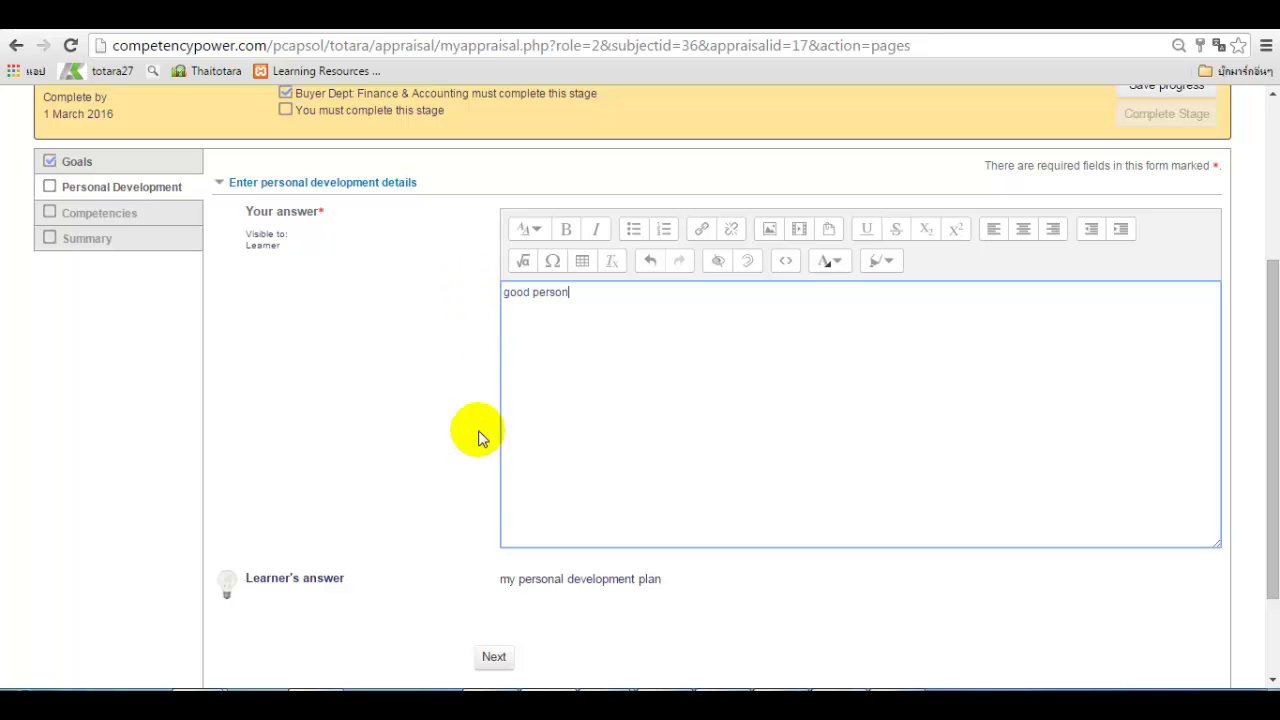
left_click(496, 656)
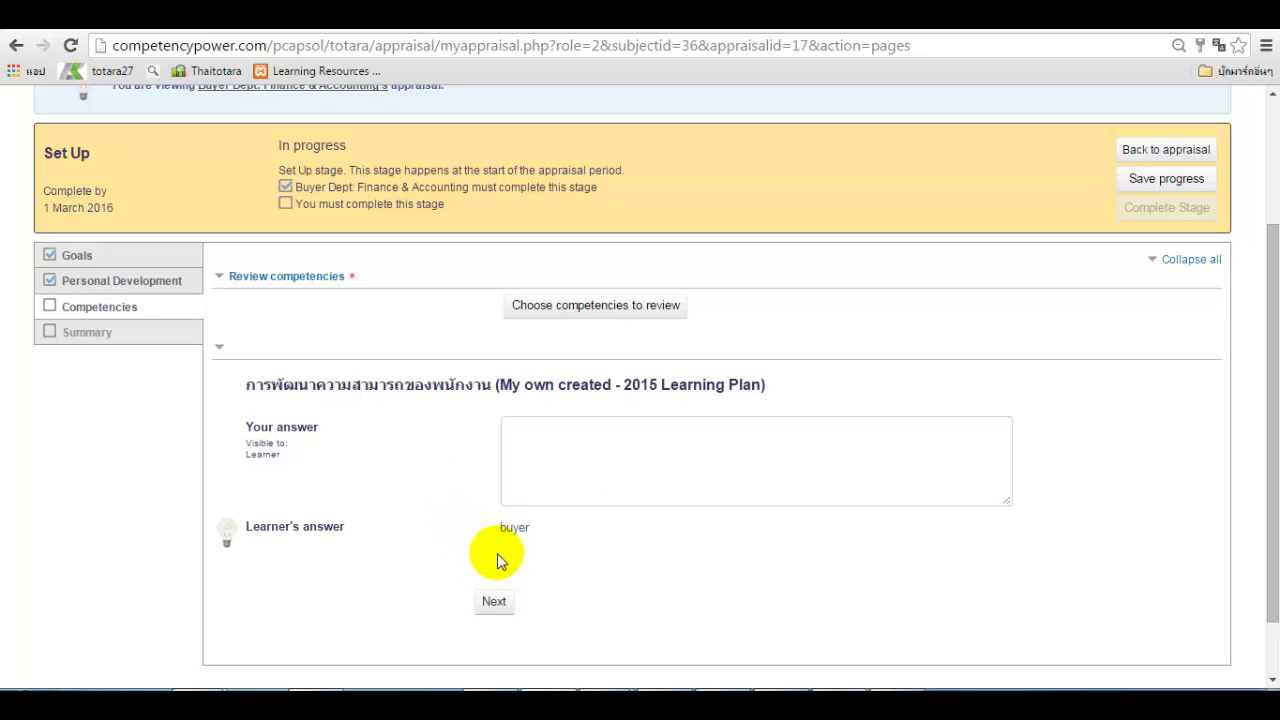
- Switch to the learner's Firefox window, view the Set Up stage and read the manager's answer under Personal Development
scroll(497, 553, "down", 2)
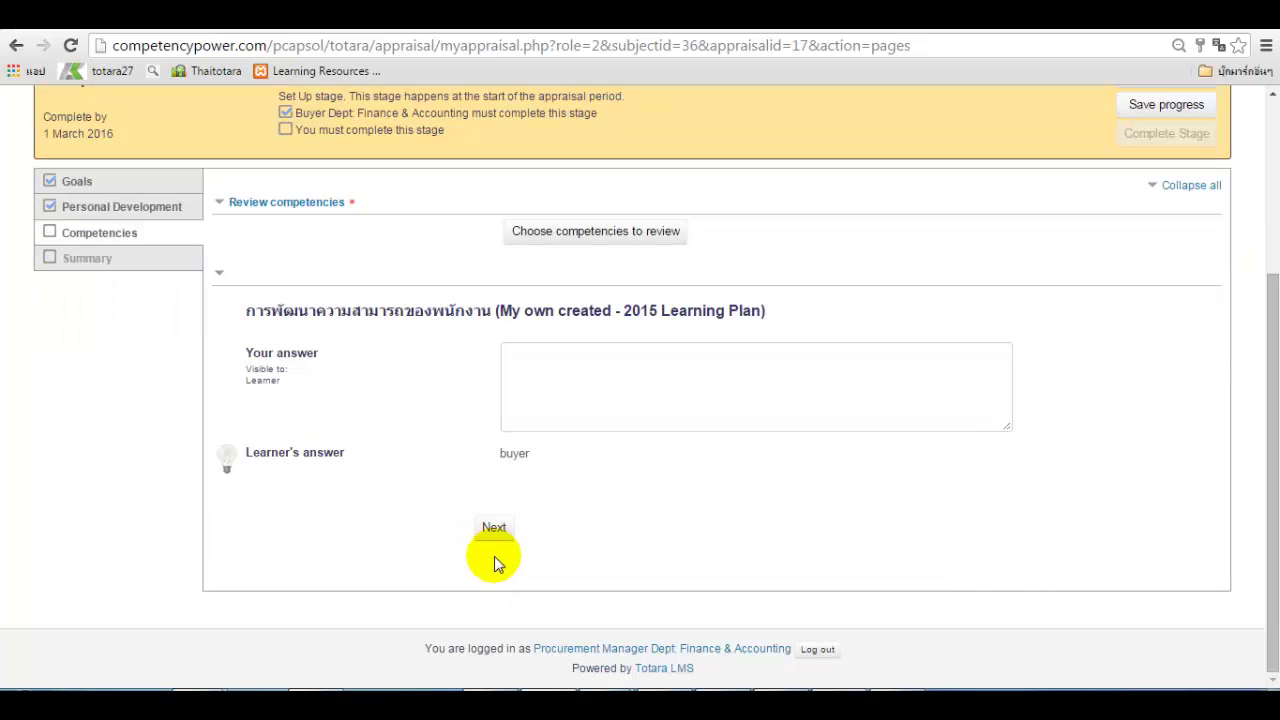
key("alt+Tab")
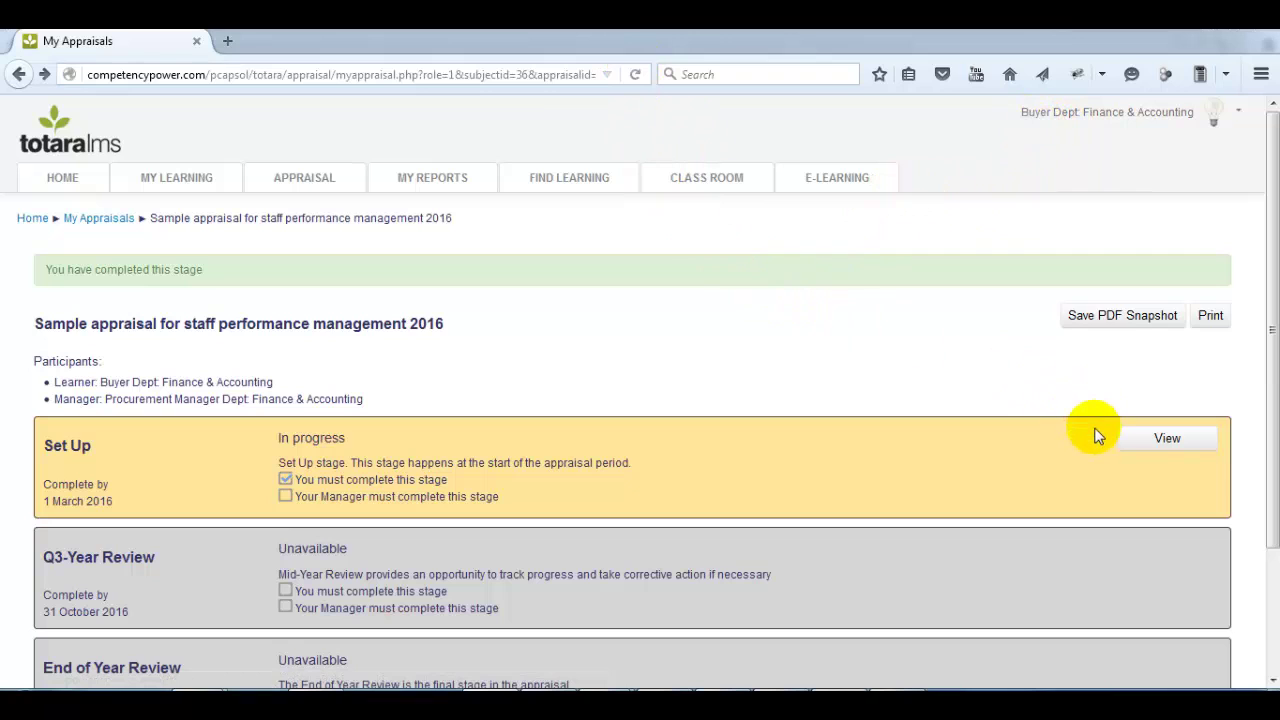
left_click(1166, 441)
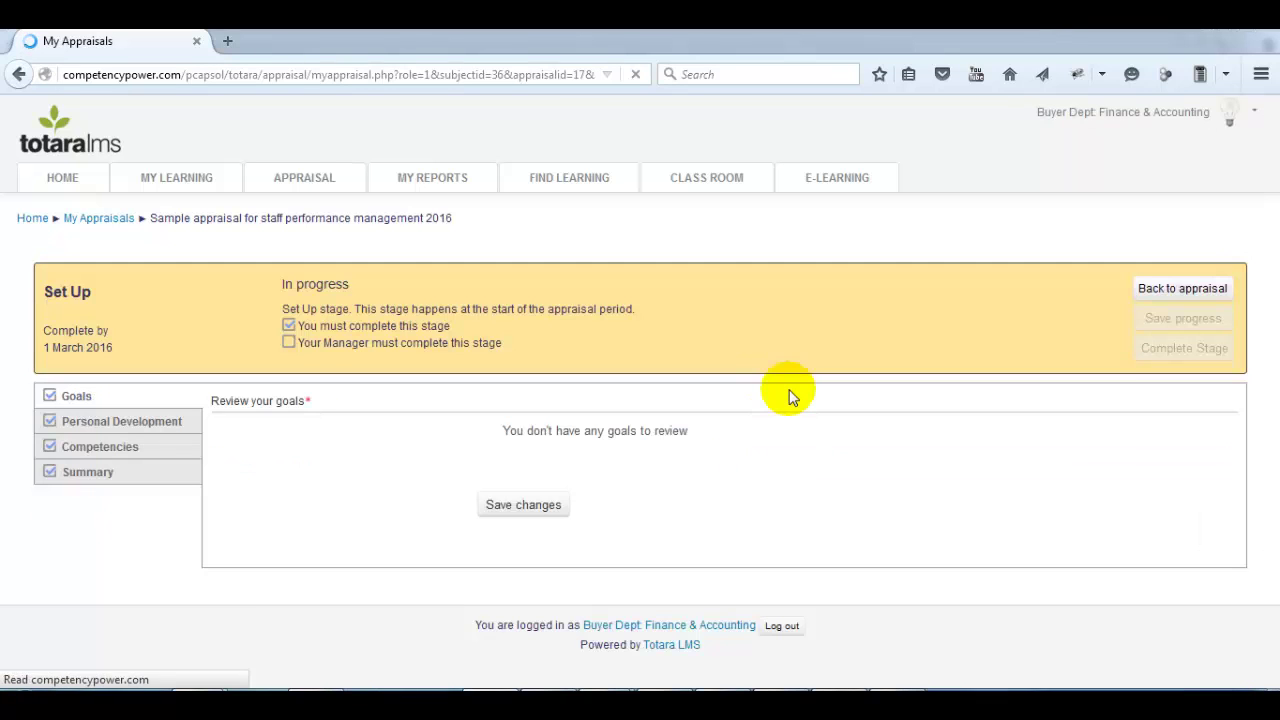
left_click(160, 428)
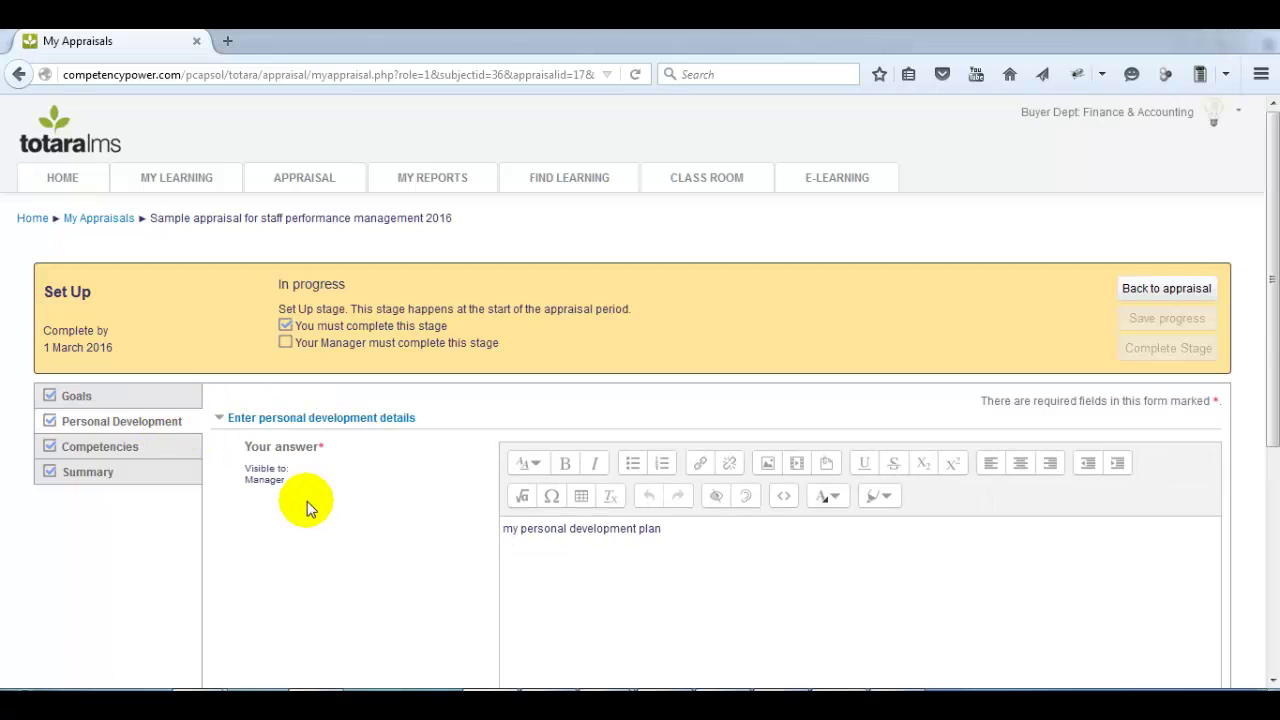
scroll(307, 501, "down", 6)
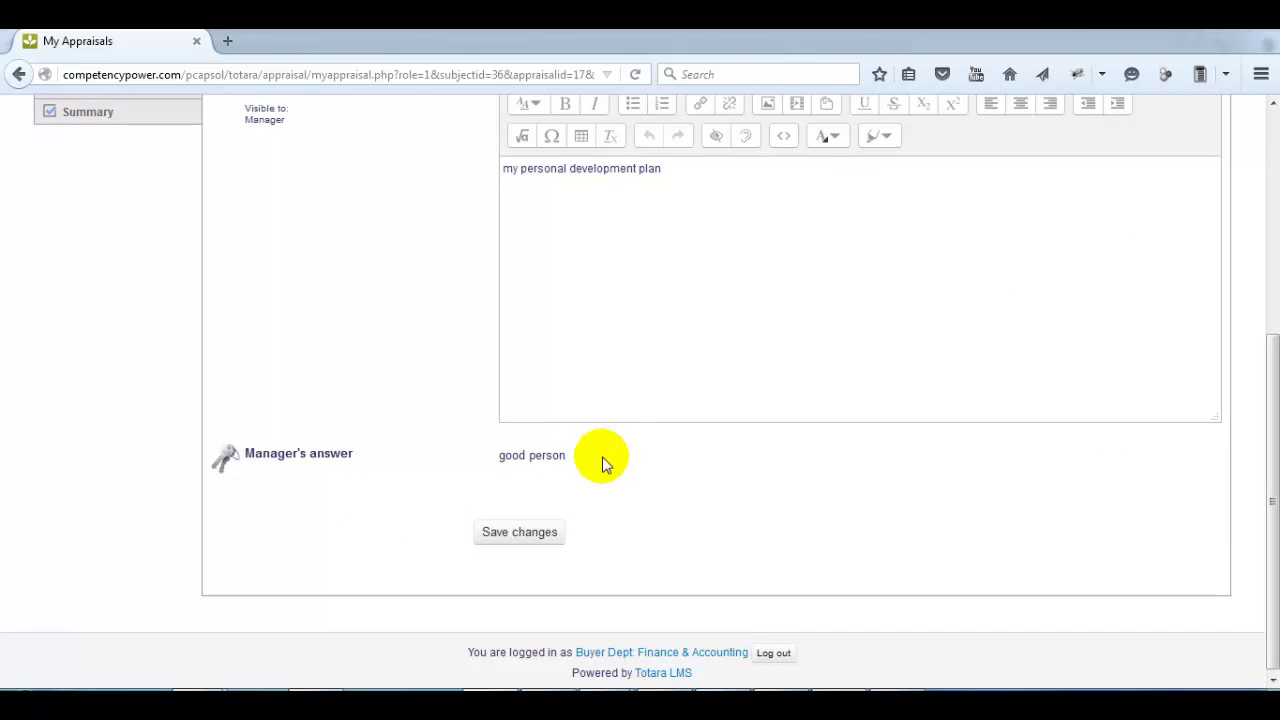
- Look over the learner's own Personal Development answer in the Set Up stage and save the page
scroll(608, 466, "up", 3)
scroll(430, 325, "up", 2)
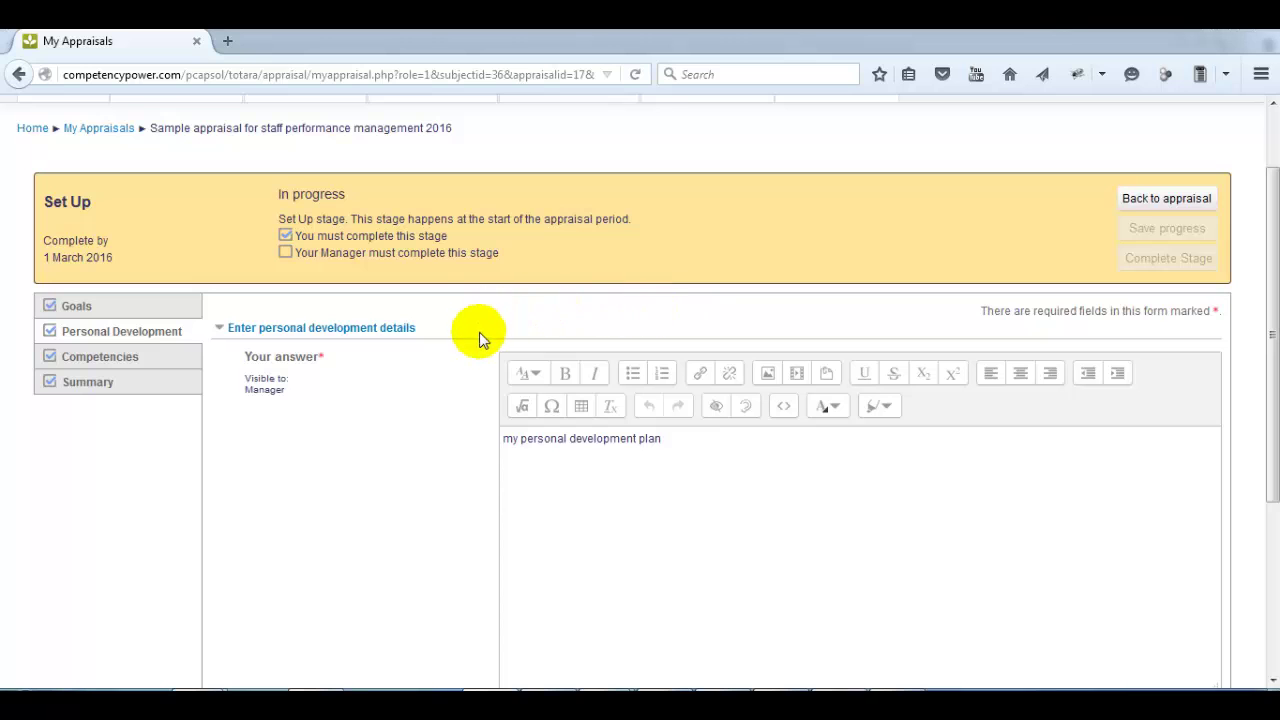
scroll(477, 385, "down", 3)
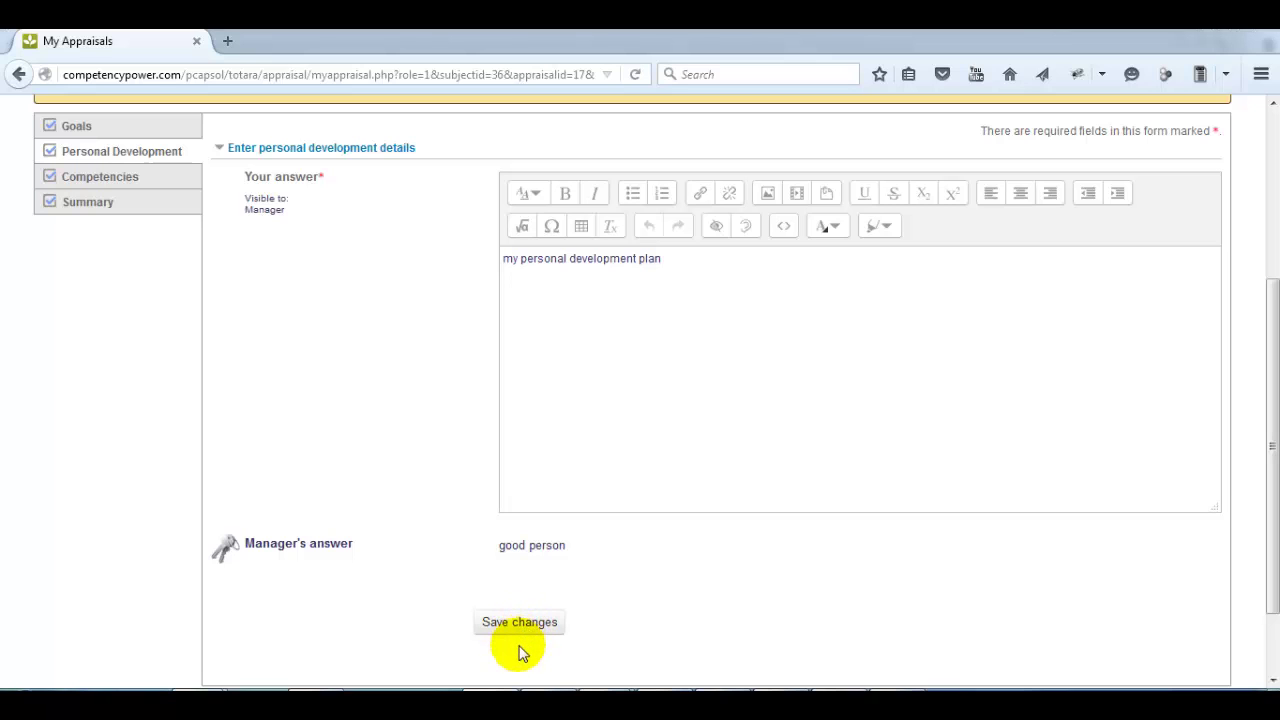
left_click(535, 625)
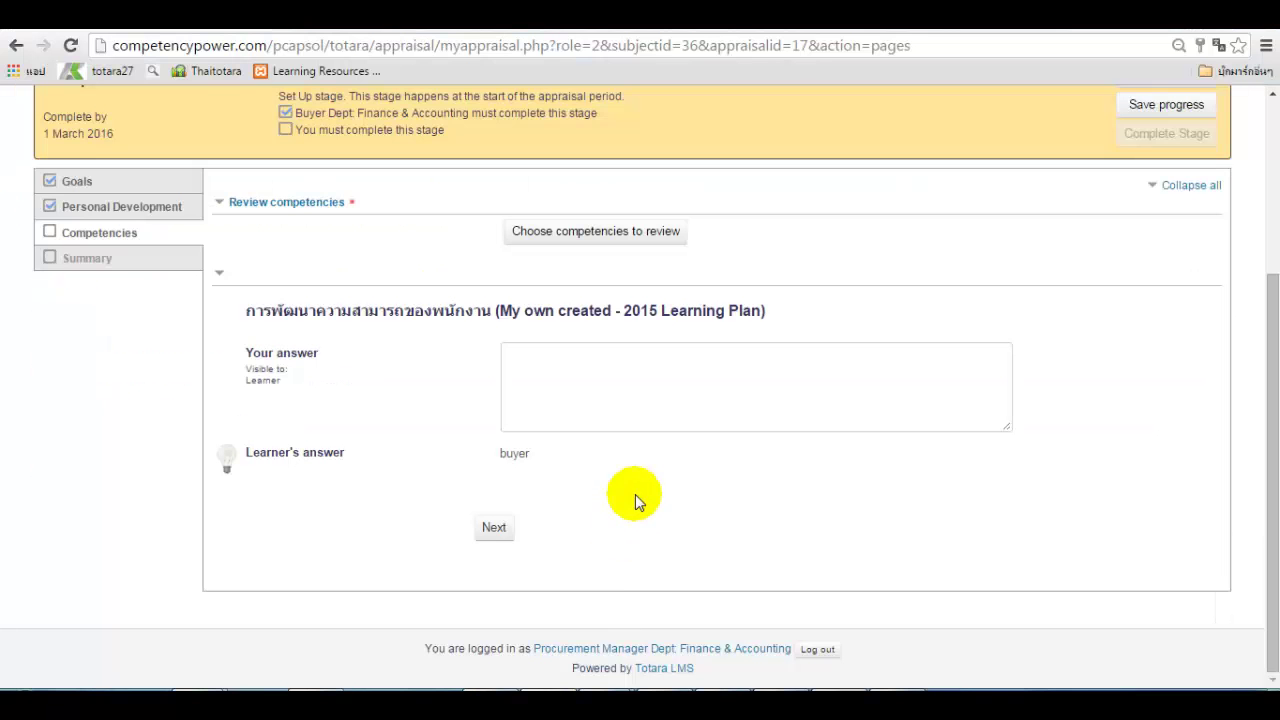
- Return to the manager's Chrome window and complete the manager's Set Up stage of the Buyer's appraisal
scroll(640, 500, "up", 3)
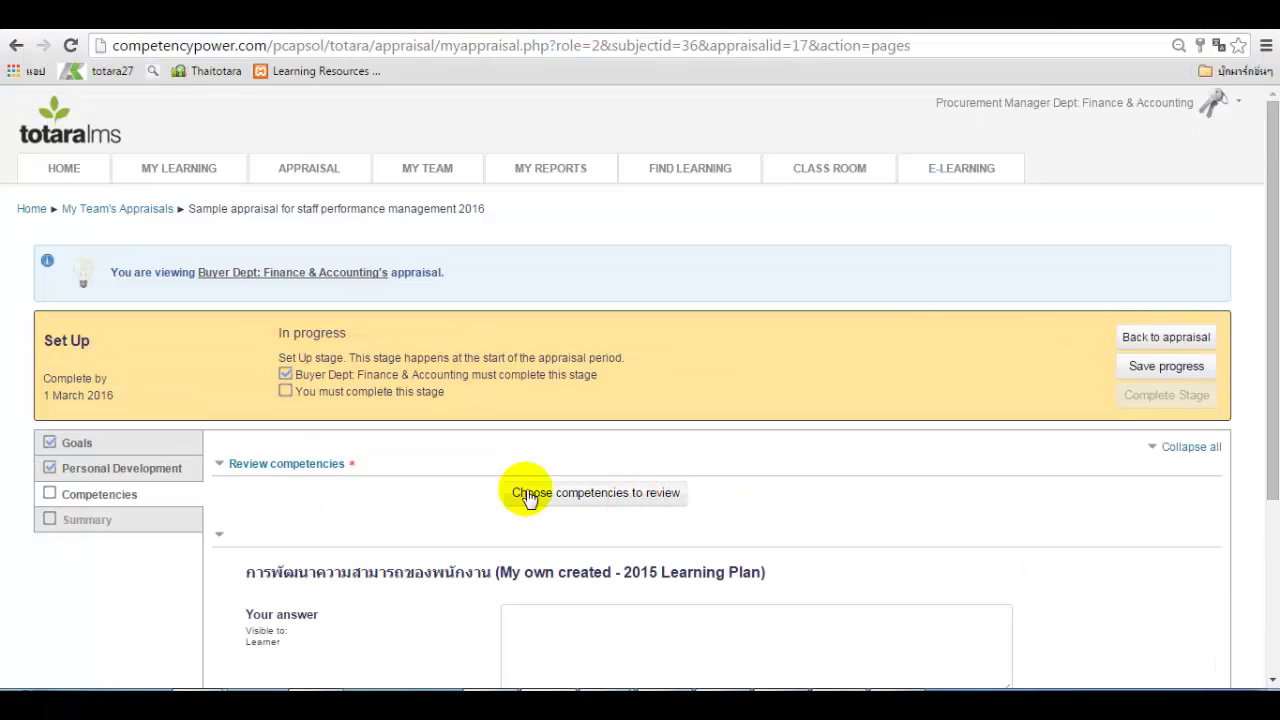
left_click(1166, 395)
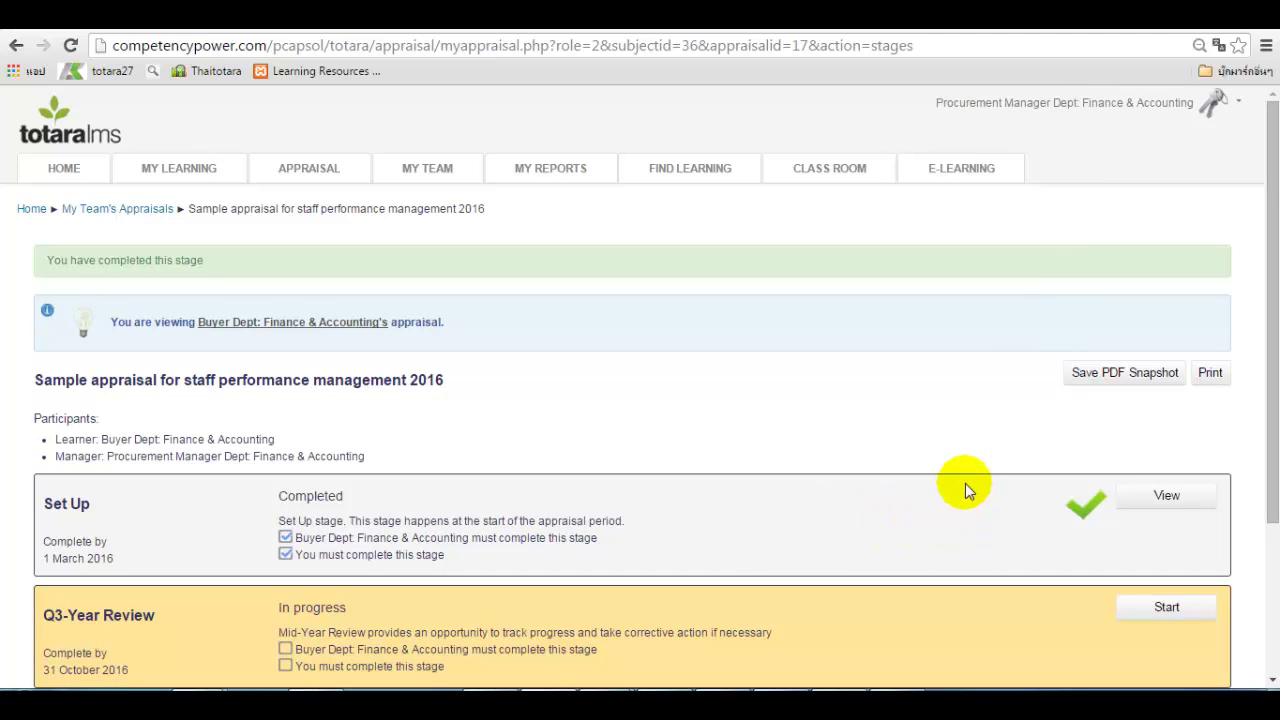
- Review the status of the Set Up, Q3-Year Review and End of Year Review stages on the appraisal overview
scroll(924, 512, "down", 1)
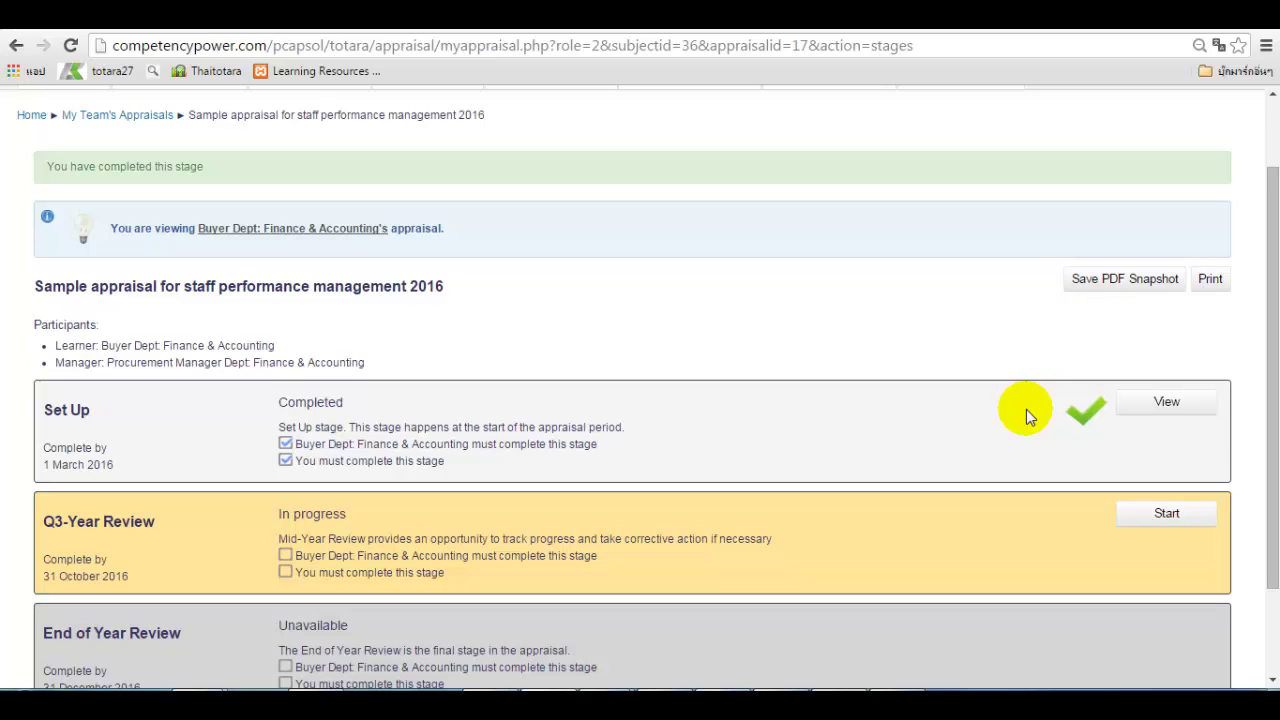
scroll(1026, 409, "down", 2)
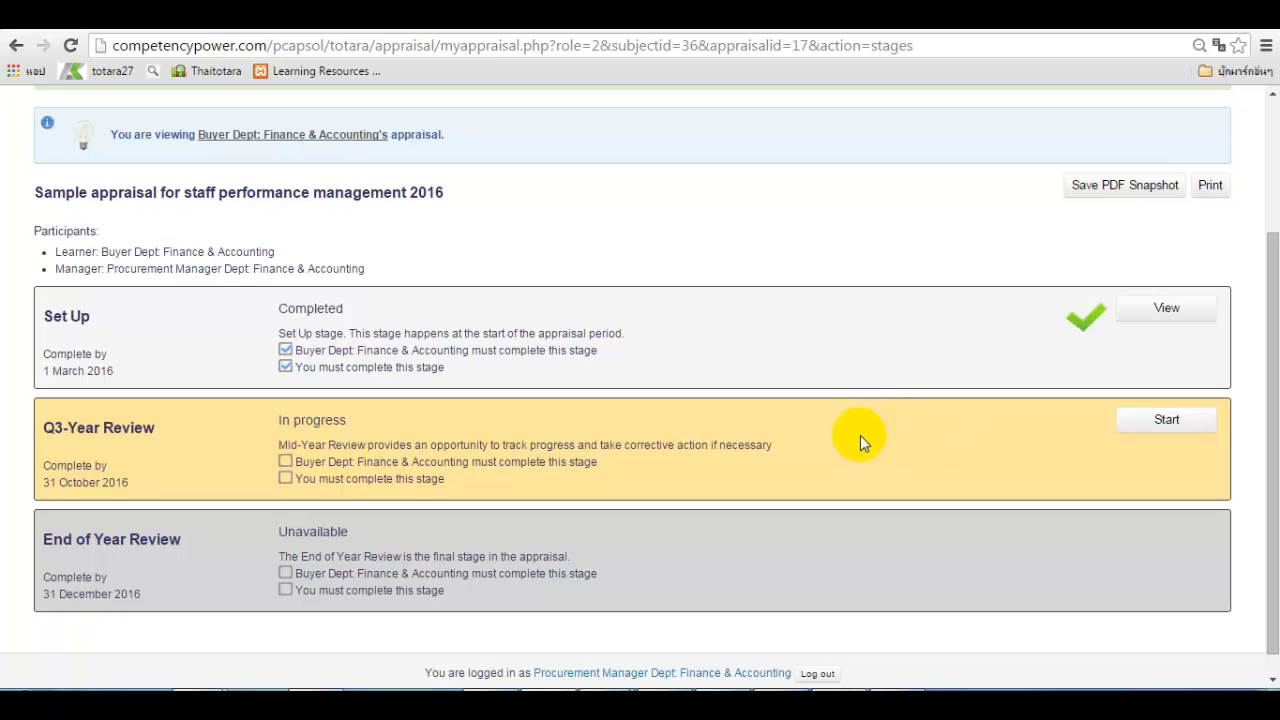
scroll(873, 452, "down", 1)
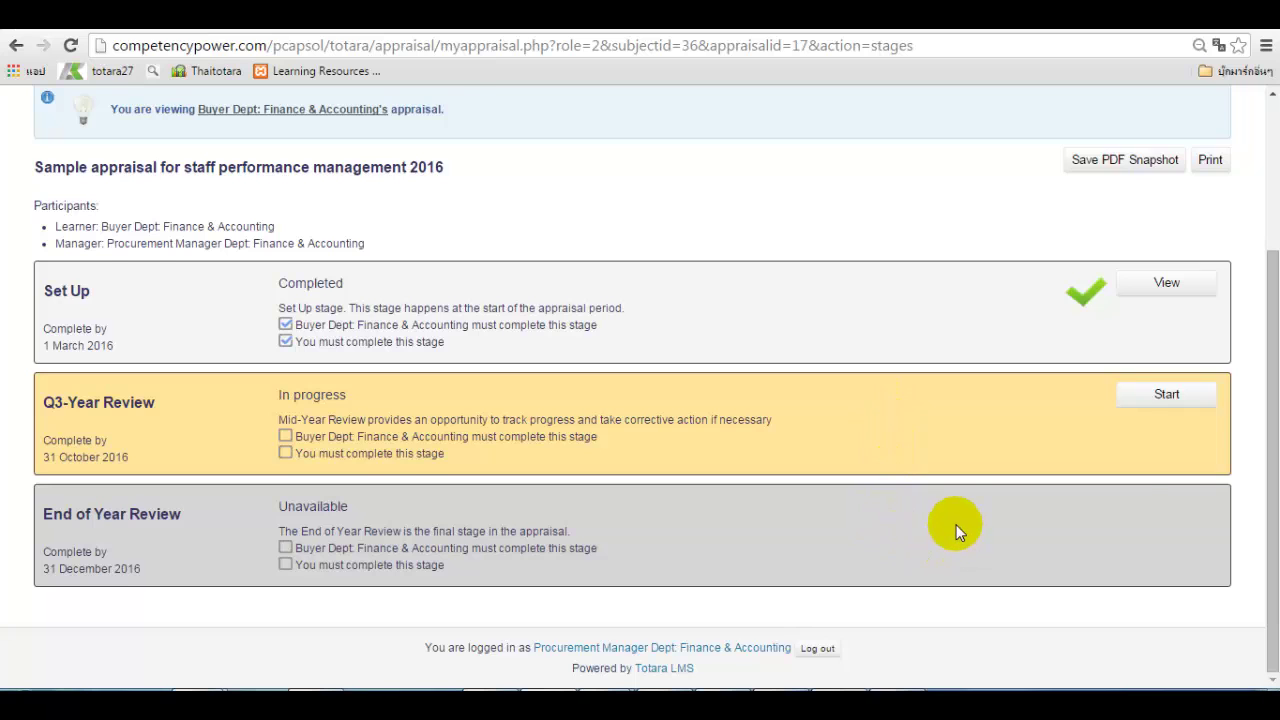
scroll(956, 530, "up", 1)
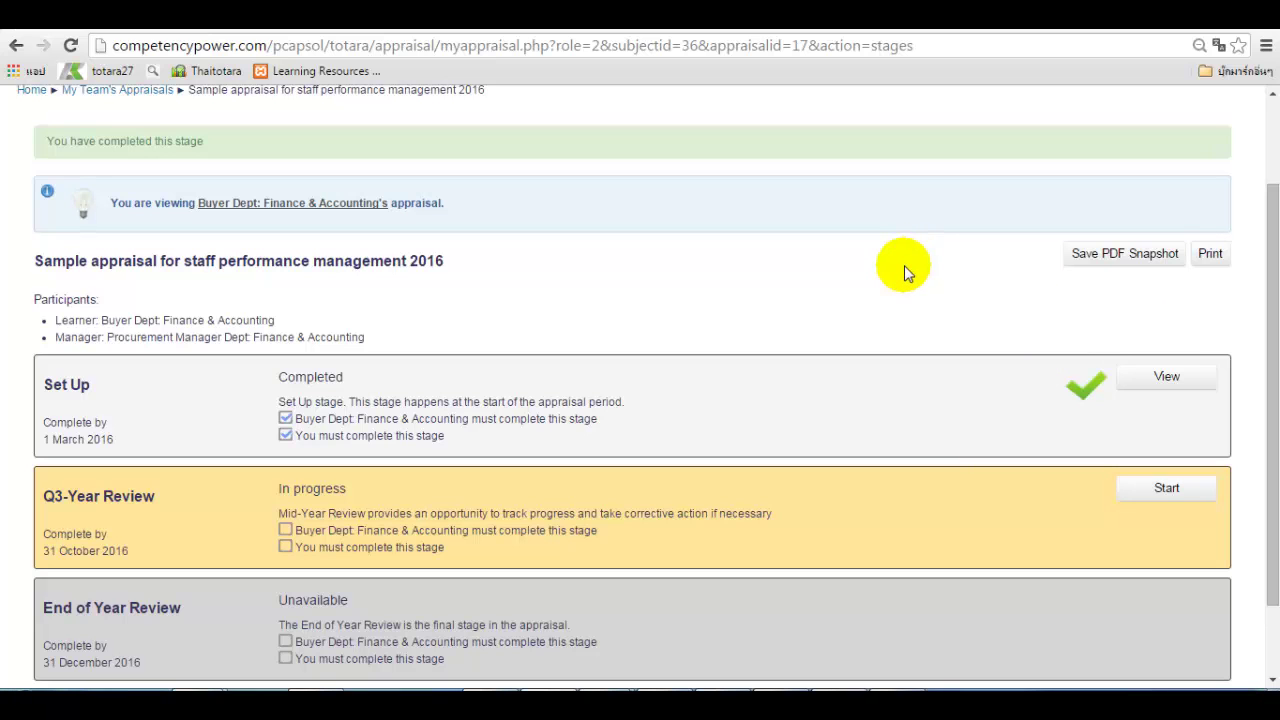
scroll(904, 273, "up", 2)
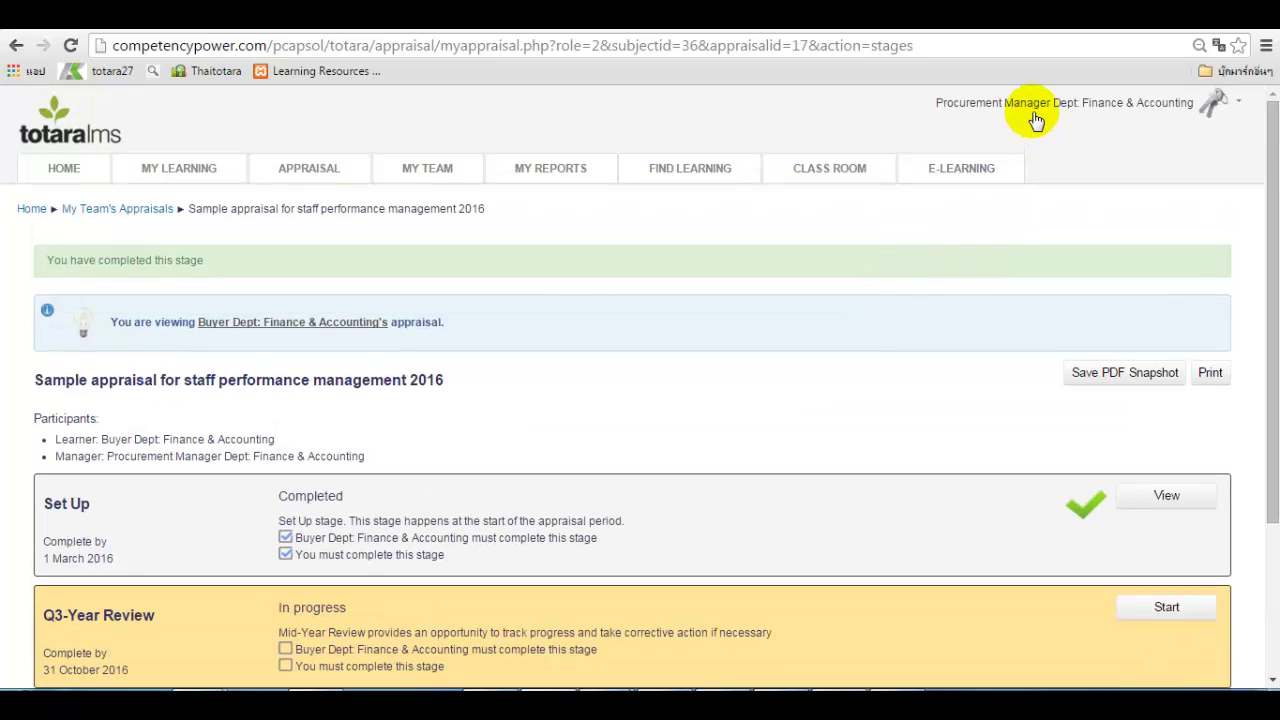